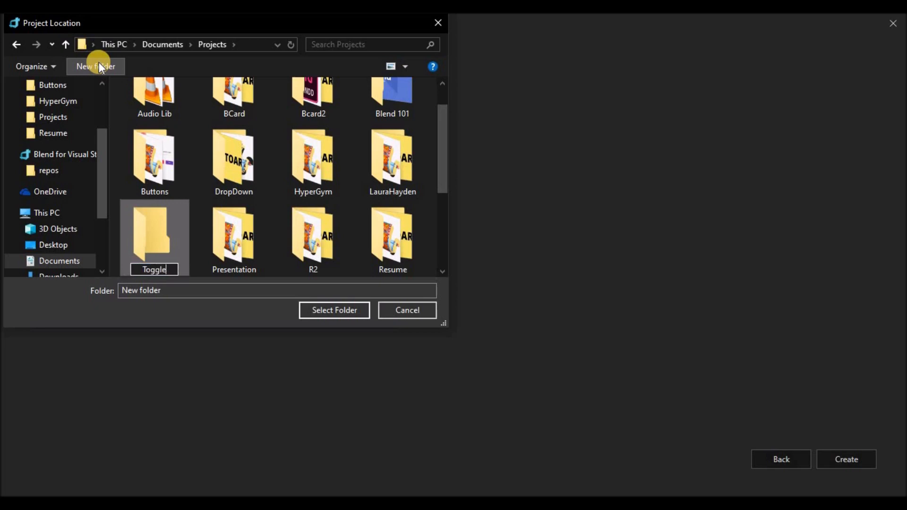
# Name the new folder Toggle, choose it as the project location, and create the ToggleBtn WPF project.
pyautogui.press('Return')
pyautogui.press('Return')
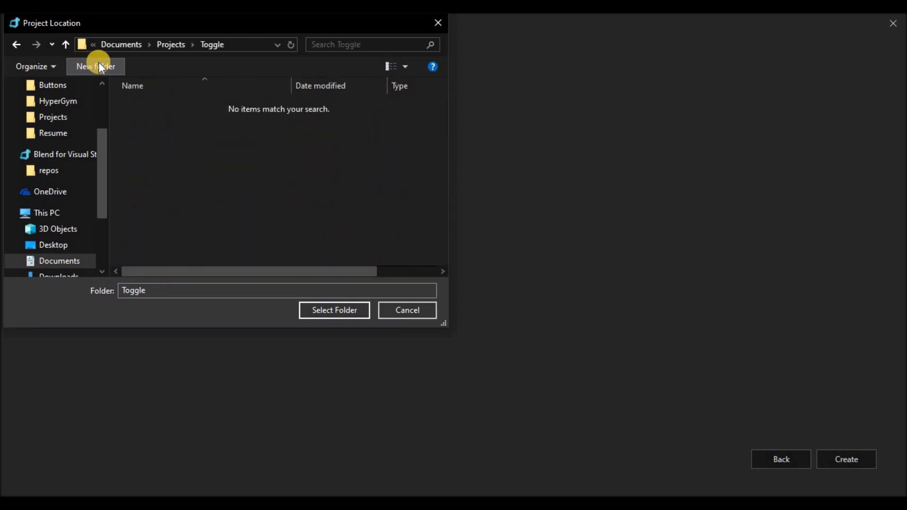
pyautogui.click(333, 311)
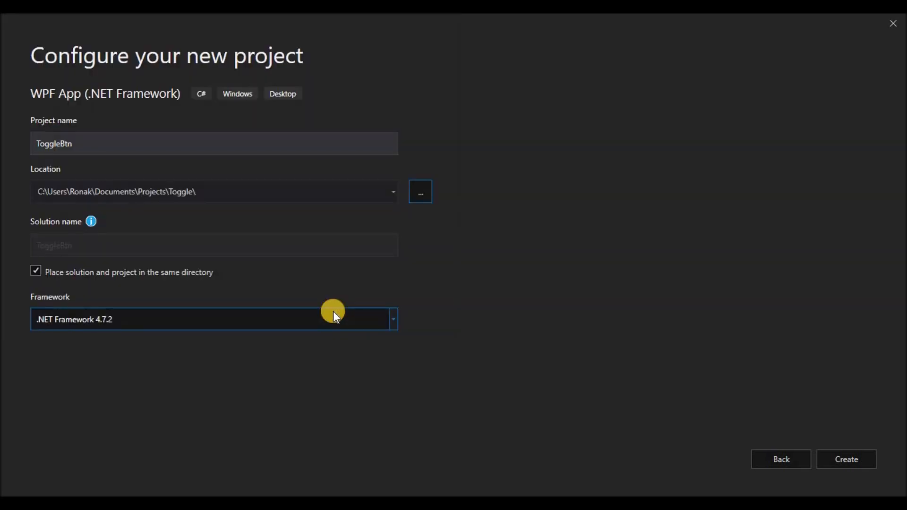
pyautogui.click(844, 465)
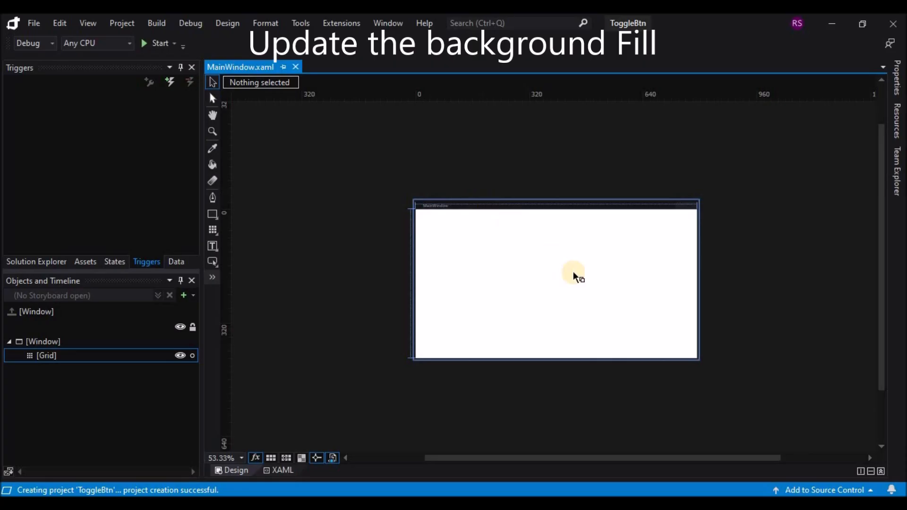
# Set the main window's background to solid grey #FF808080.
pyautogui.scroll(3, 578, 278)
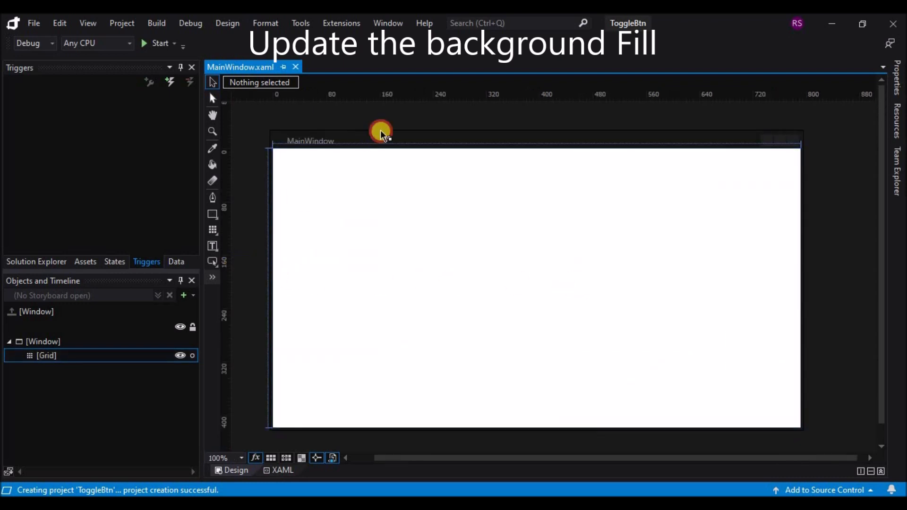
pyautogui.click(754, 140)
pyautogui.click(897, 78)
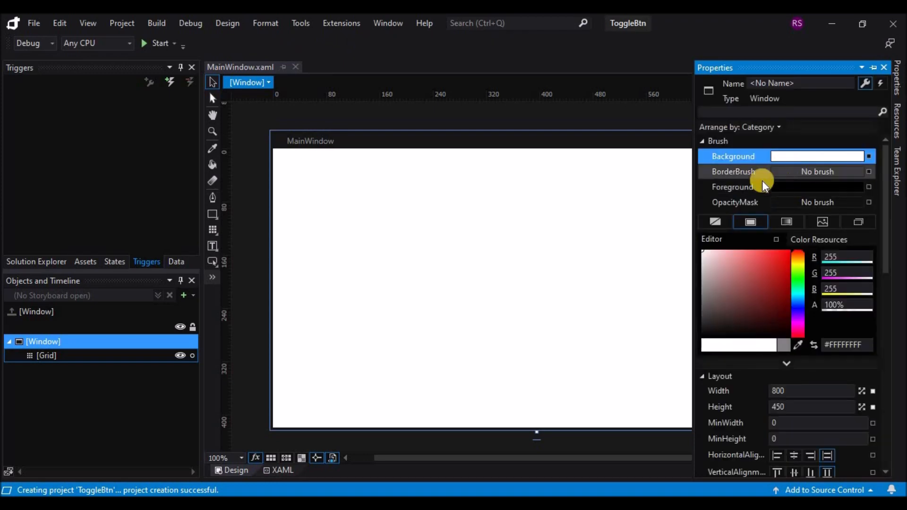
pyautogui.click(784, 345)
pyautogui.click(244, 166)
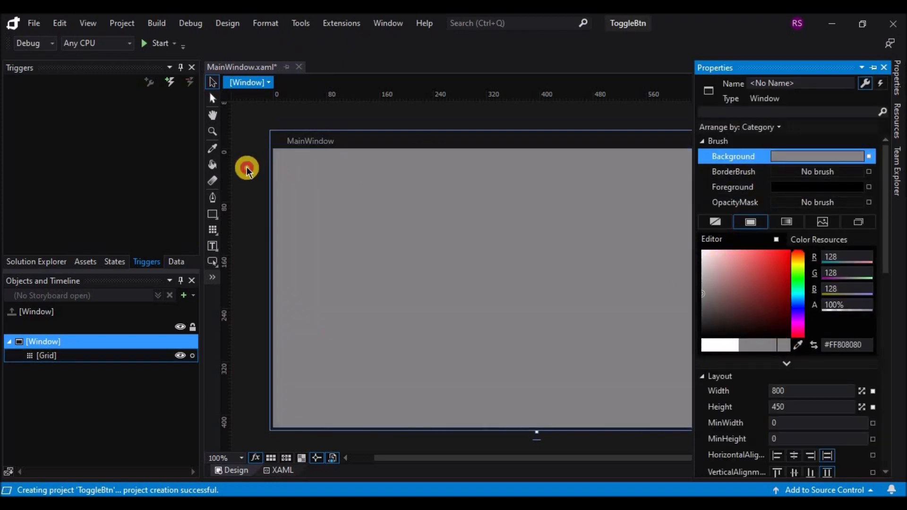
# Draw a rectangle about 154 by 54 px near the middle of the window and round its corners.
pyautogui.rightClick(212, 215)
pyautogui.click(273, 215)
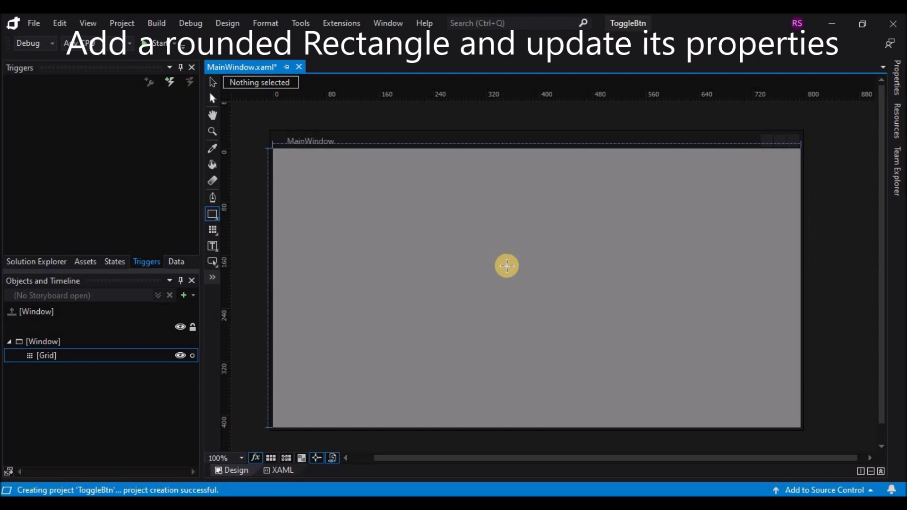
pyautogui.moveTo(507, 268); pyautogui.dragTo(609, 302)
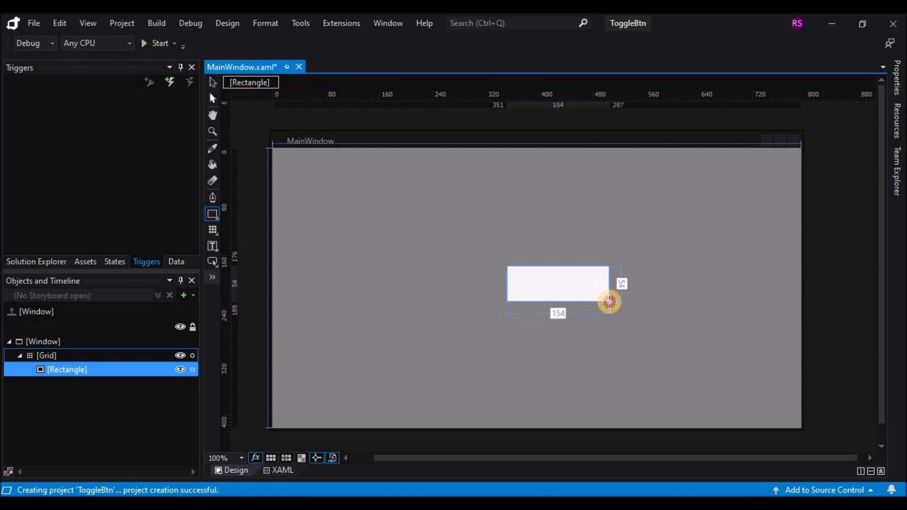
pyautogui.moveTo(610, 301); pyautogui.dragTo(610, 302)
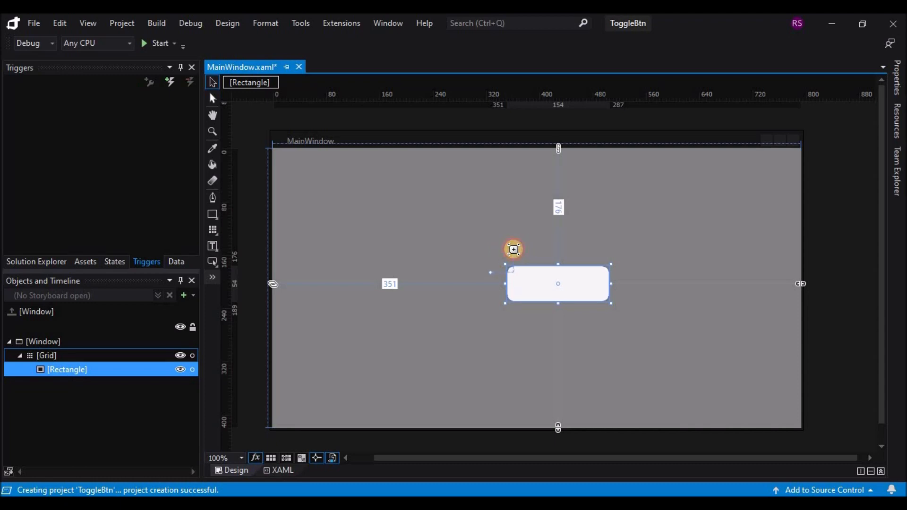
pyautogui.moveTo(513, 250); pyautogui.dragTo(515, 249)
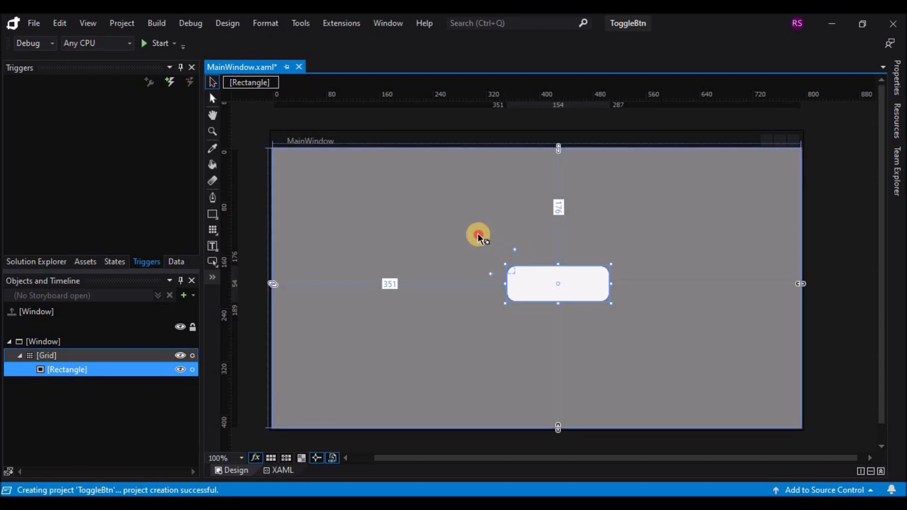
pyautogui.click(477, 234)
# Fill the rounded rectangle with solid green #FF5DB454.
pyautogui.click(547, 281)
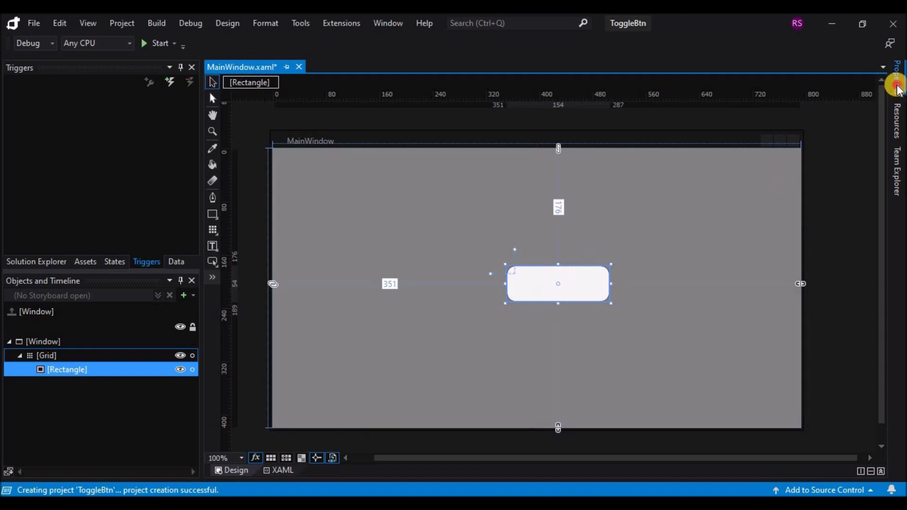
pyautogui.click(896, 78)
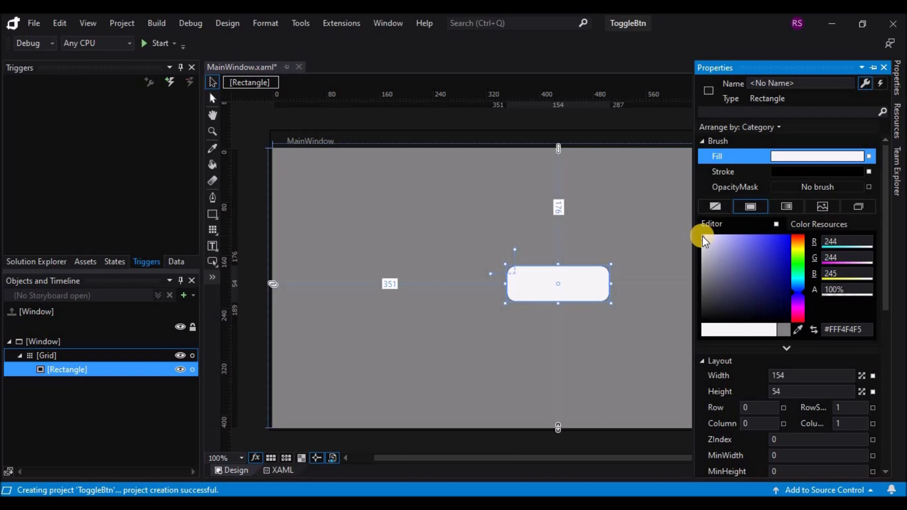
pyautogui.click(803, 262)
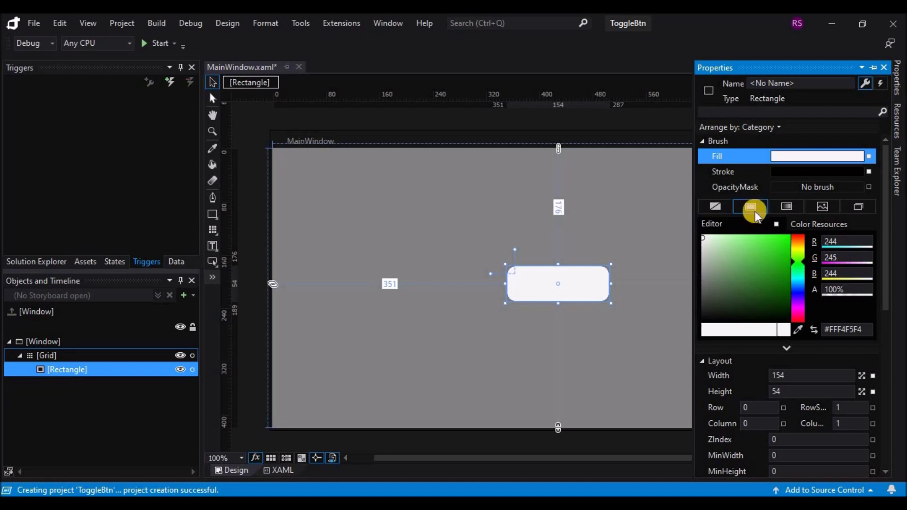
pyautogui.click(770, 257)
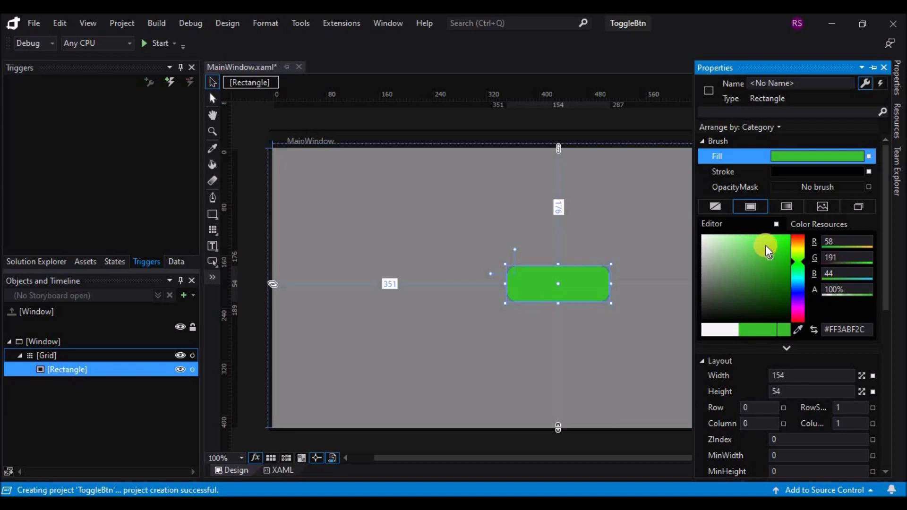
pyautogui.click(764, 245)
pyautogui.click(763, 259)
pyautogui.click(749, 260)
pyautogui.click(755, 252)
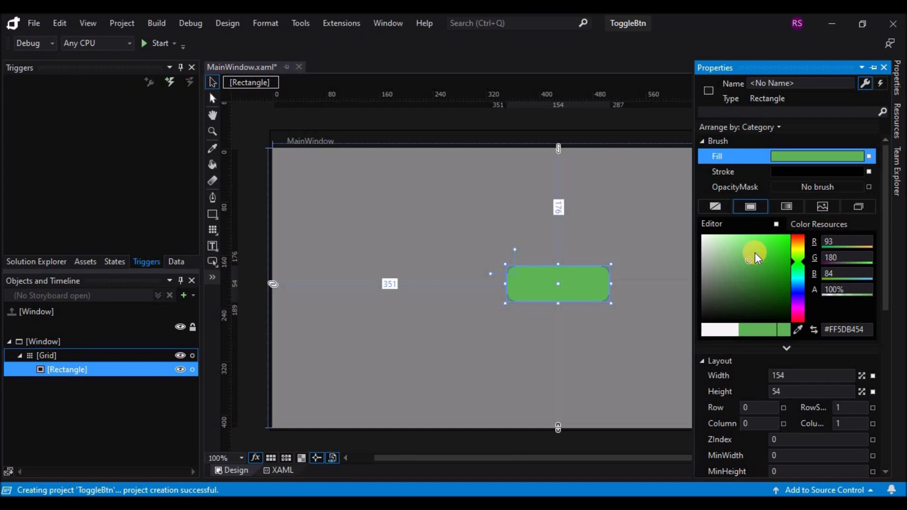
# Remove the rounded rectangle's outline by setting its stroke to no brush.
pyautogui.click(723, 170)
pyautogui.click(714, 205)
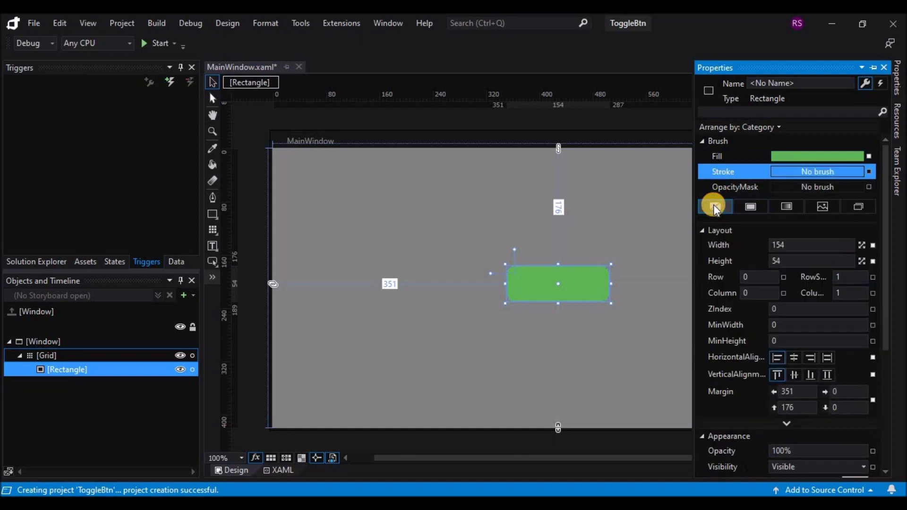
pyautogui.click(639, 208)
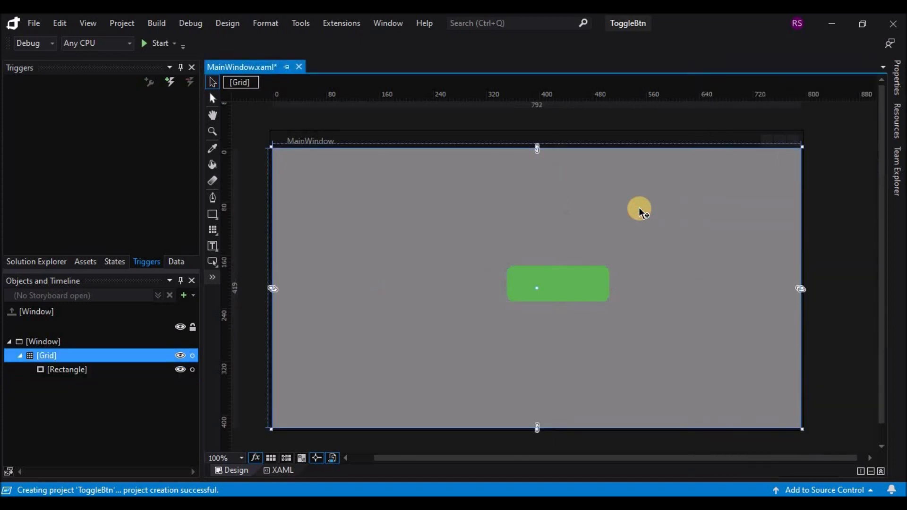
# Copy and paste the green rounded rectangle in place, and narrow the copy to about 72 px wide, keeping its left edge.
pyautogui.click(585, 294)
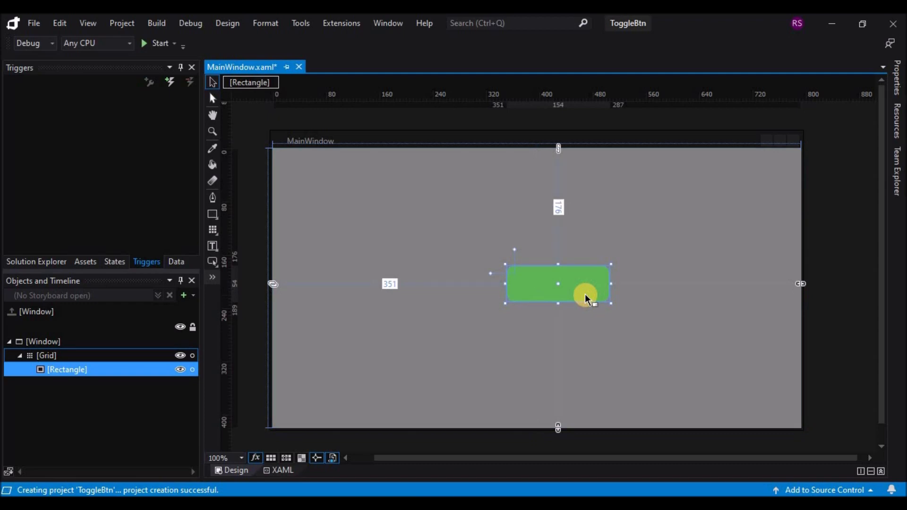
pyautogui.rightClick(586, 296)
pyautogui.click(600, 79)
pyautogui.rightClick(580, 280)
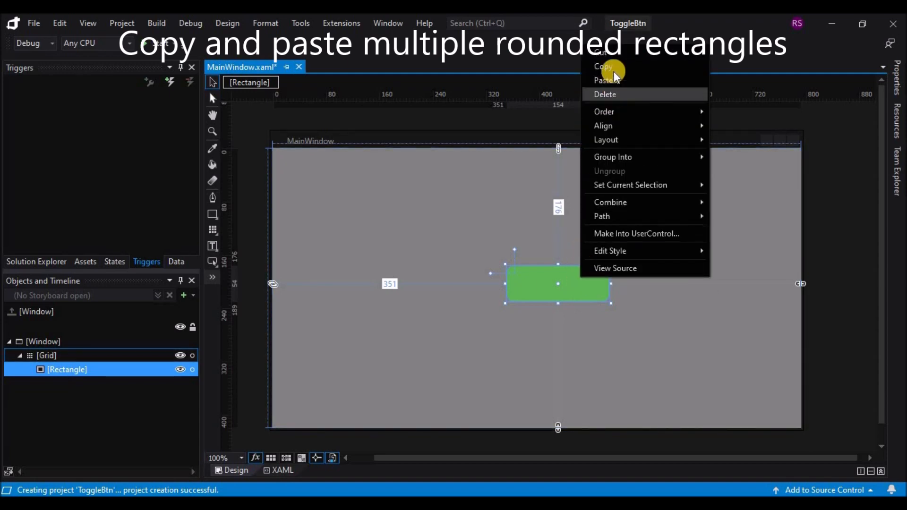
pyautogui.click(609, 80)
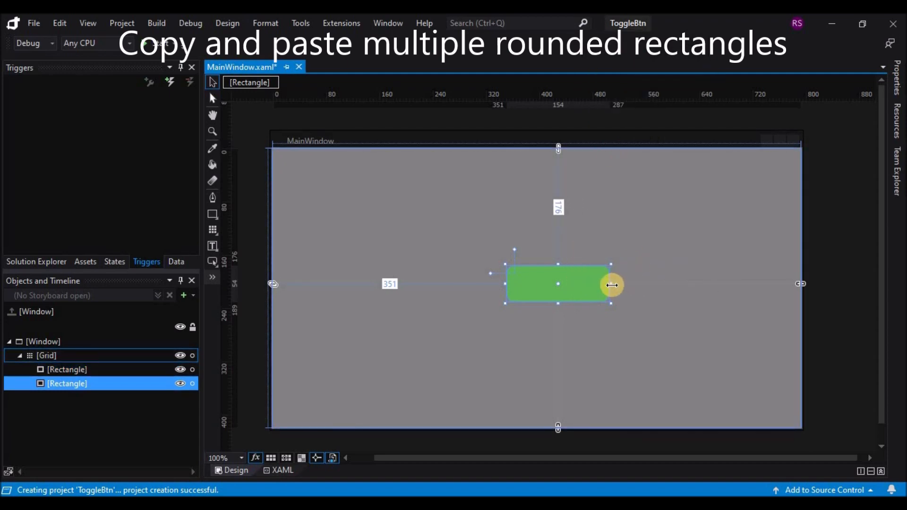
pyautogui.moveTo(611, 284); pyautogui.dragTo(589, 285)
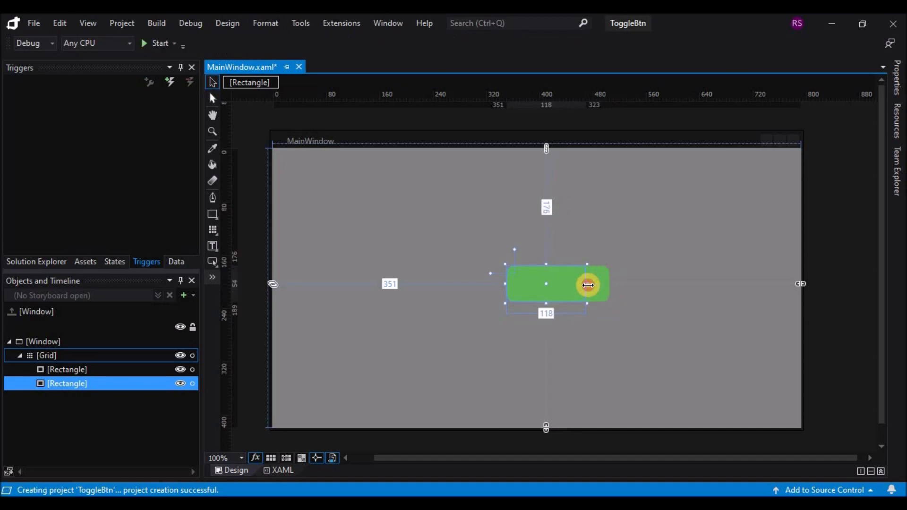
pyautogui.moveTo(579, 285); pyautogui.dragTo(555, 286)
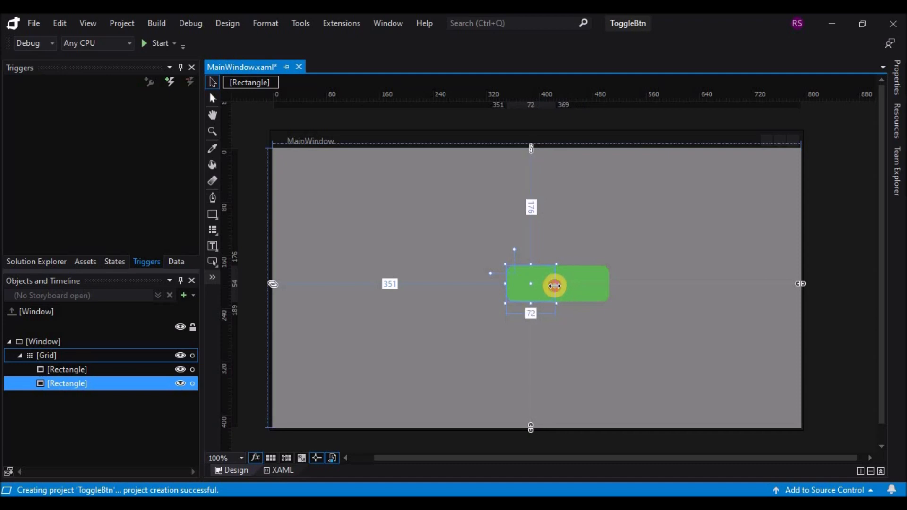
# Place a copy of the narrow rectangle over the right half of the full rectangle, and widen both half rectangles to 77 px.
pyautogui.moveTo(556, 297); pyautogui.dragTo(602, 296)
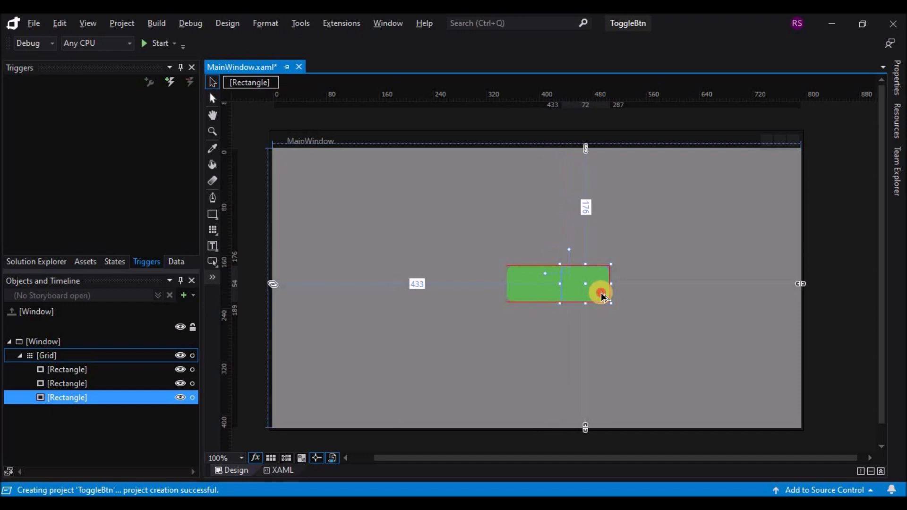
pyautogui.click(539, 293)
pyautogui.moveTo(556, 285); pyautogui.dragTo(557, 285)
pyautogui.click(575, 288)
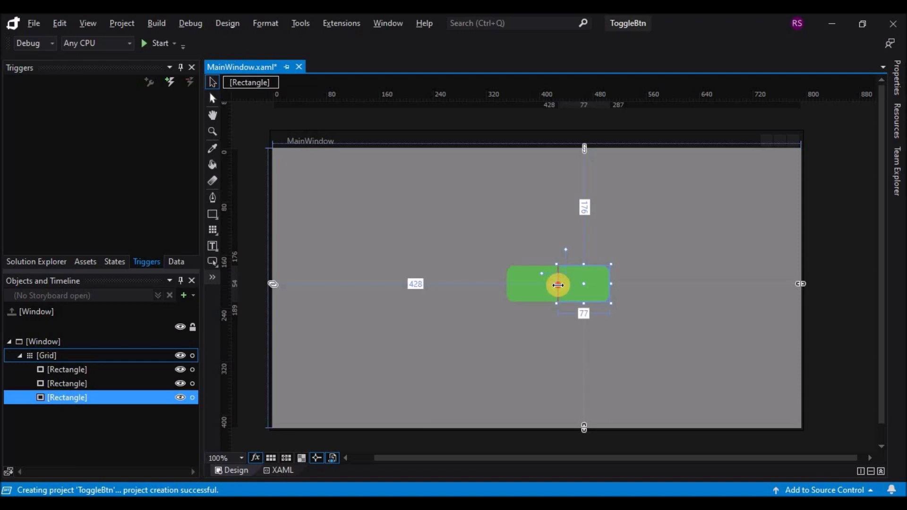
pyautogui.click(539, 291)
pyautogui.click(568, 291)
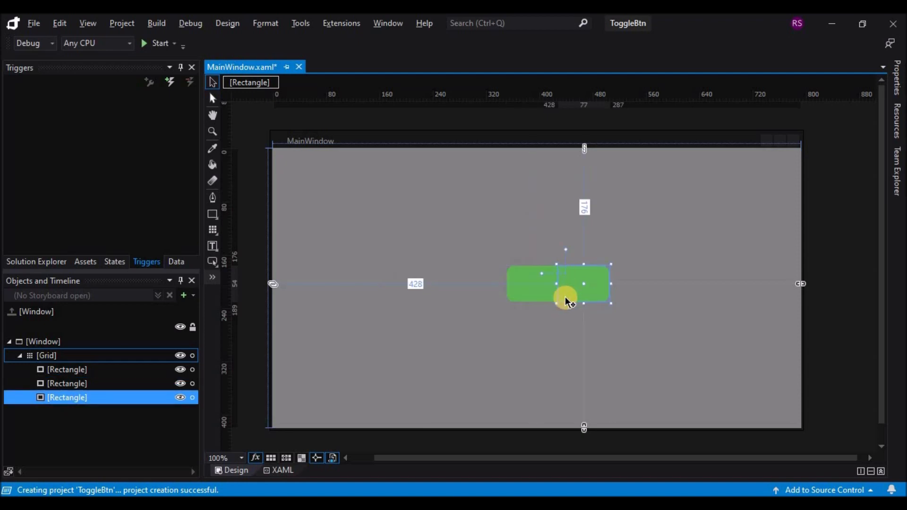
pyautogui.click(549, 321)
pyautogui.click(534, 290)
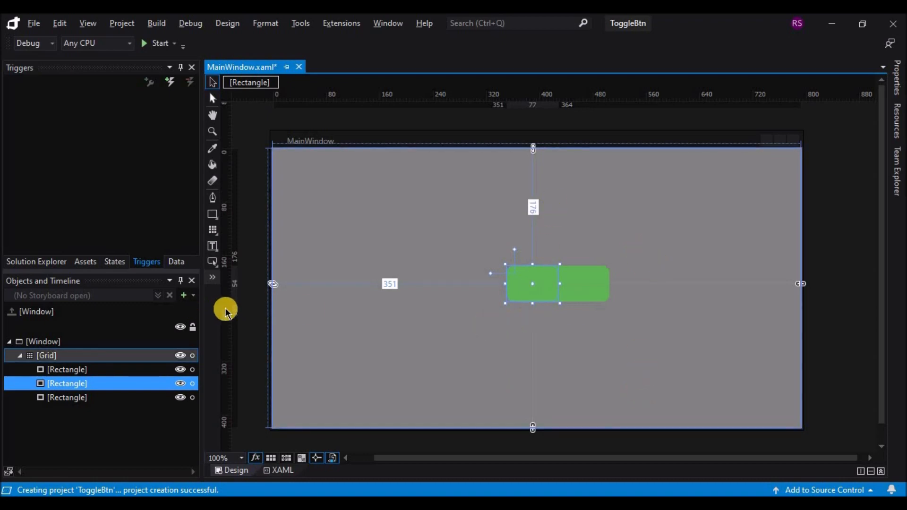
# Add a text block about 37 by 26 px over the left half rectangle with the text OFF.
pyautogui.click(210, 247)
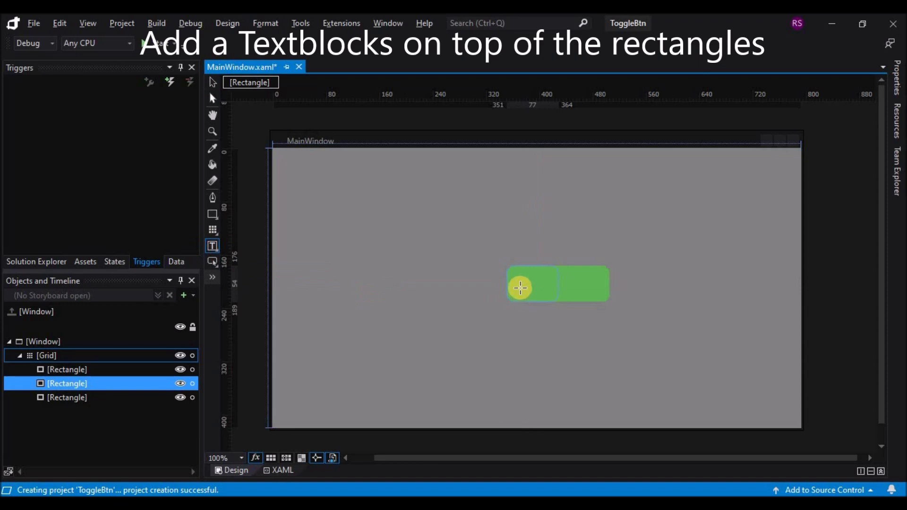
pyautogui.moveTo(520, 275)
pyautogui.mouseDown()
pyautogui.moveTo(545, 291)
pyautogui.moveTo(530, 286)
pyautogui.mouseUp()
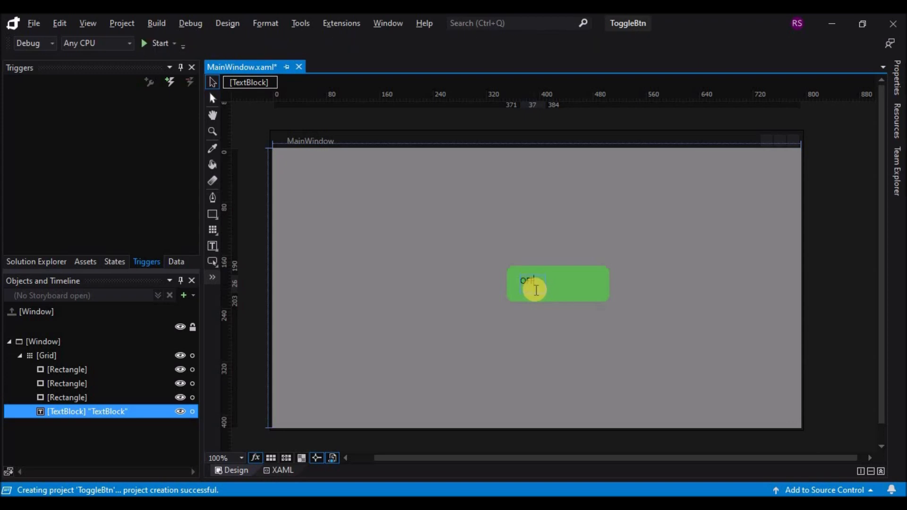
pyautogui.moveTo(535, 290); pyautogui.dragTo(518, 282)
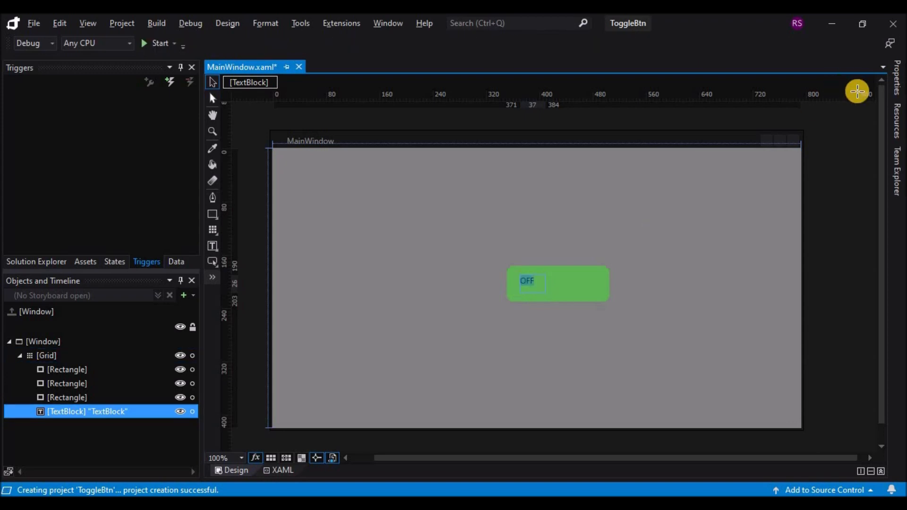
# Format the OFF text as white, 18 px and bold.
pyautogui.click(899, 85)
pyautogui.click(735, 175)
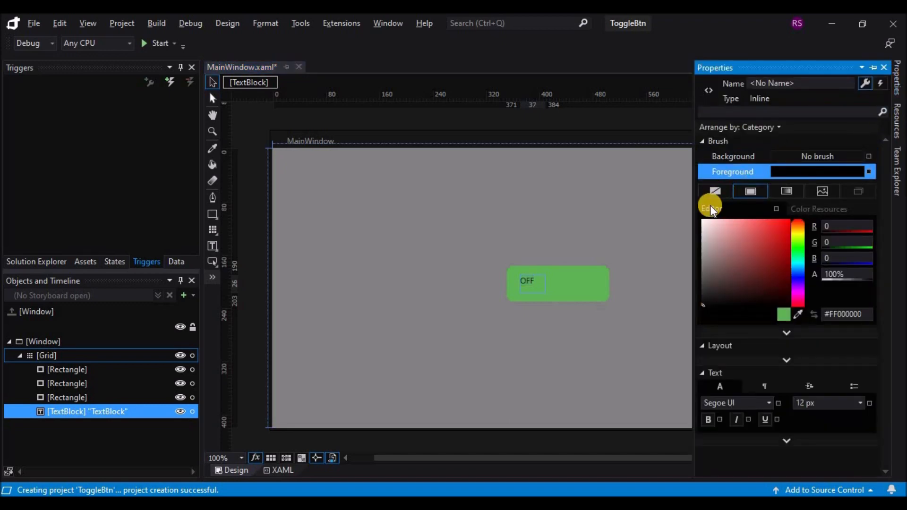
pyautogui.click(703, 225)
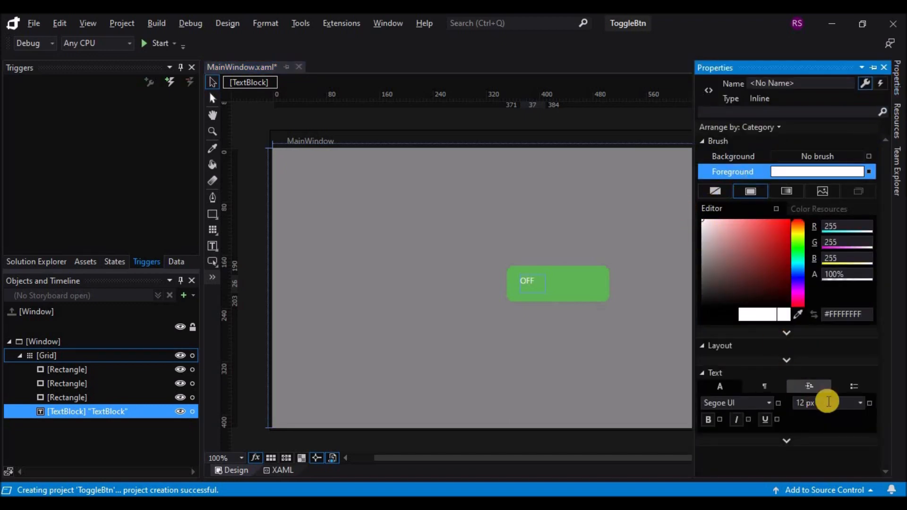
pyautogui.click(860, 405)
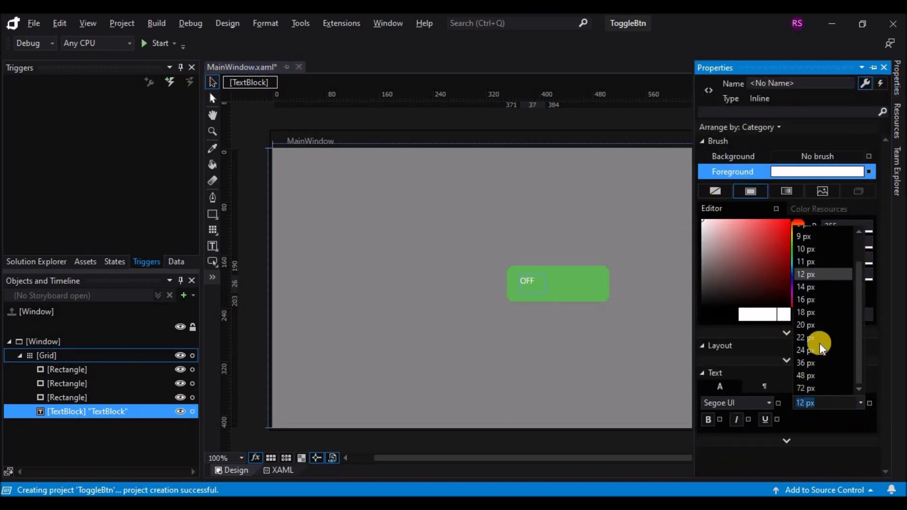
pyautogui.click(817, 313)
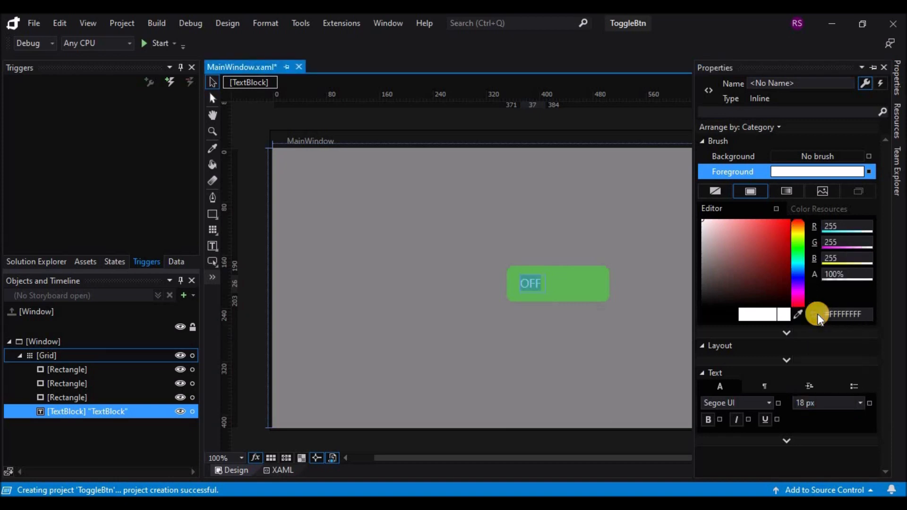
pyautogui.click(708, 418)
pyautogui.click(537, 361)
pyautogui.click(537, 361)
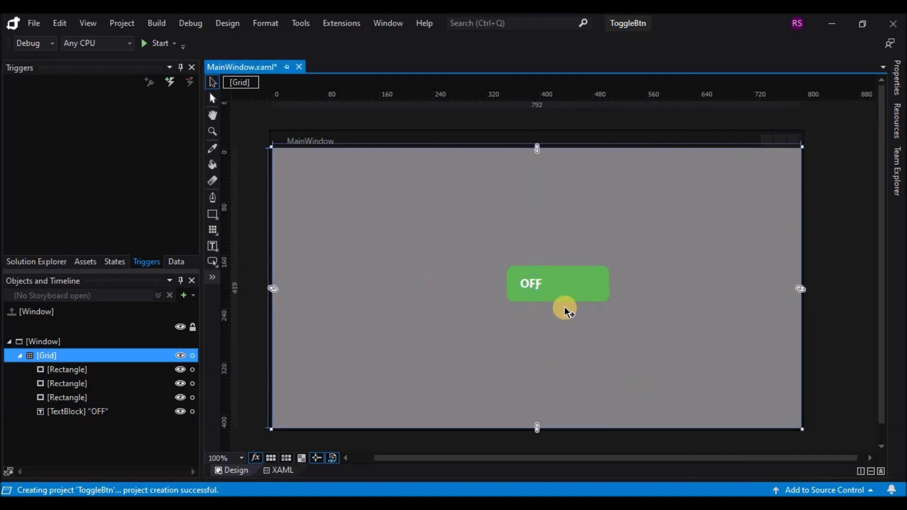
pyautogui.click(526, 286)
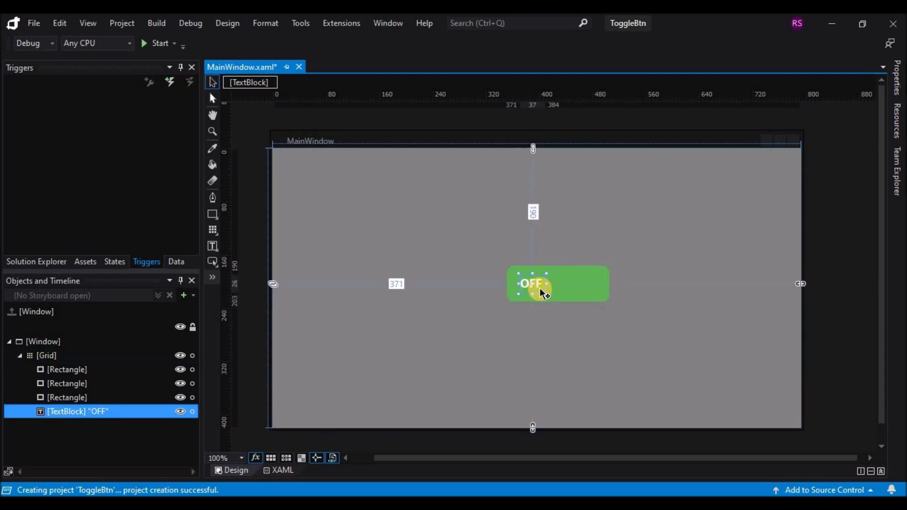
# Duplicate the OFF text block over the right half rectangle, and nudge both text blocks down to a top margin of 191 px.
pyautogui.moveTo(539, 288); pyautogui.dragTo(596, 296)
pyautogui.click(608, 366)
pyautogui.click(528, 285)
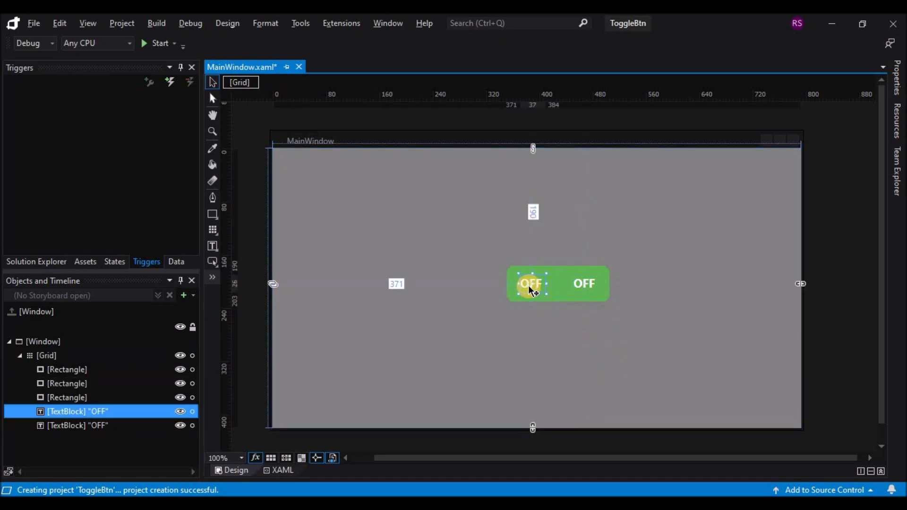
pyautogui.press('Down')
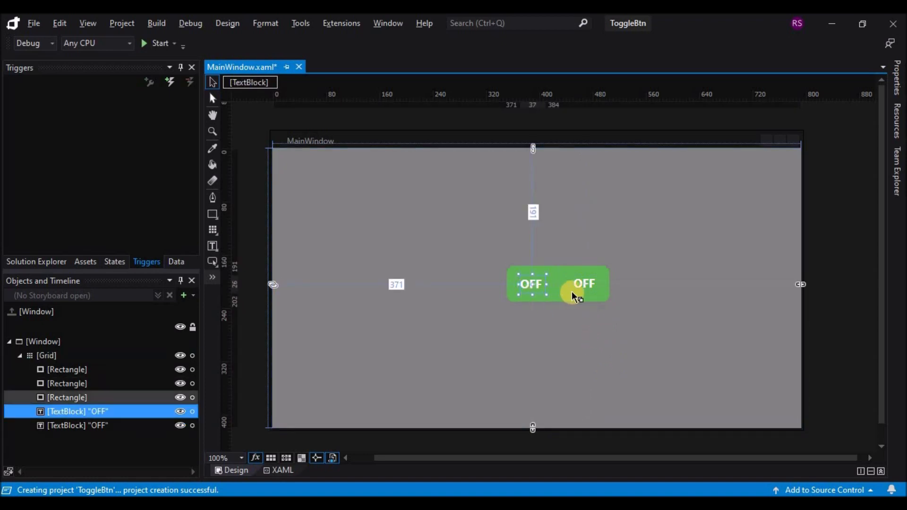
pyautogui.click(588, 287)
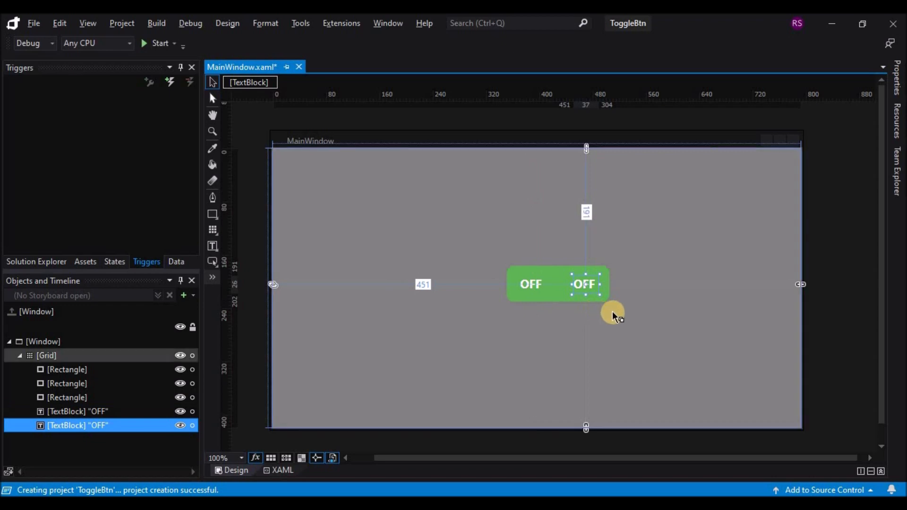
pyautogui.click(620, 312)
pyautogui.click(586, 284)
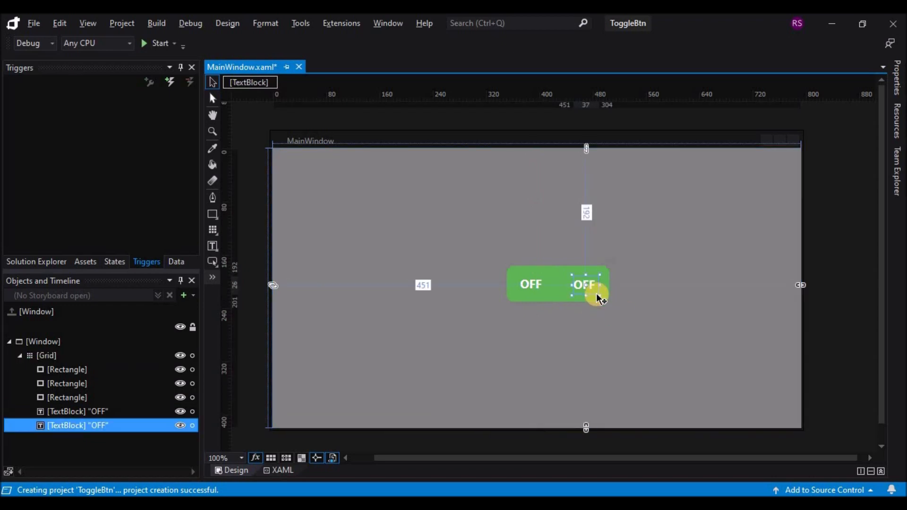
# Change the text of the right text block to ON.
pyautogui.doubleClick(596, 287)
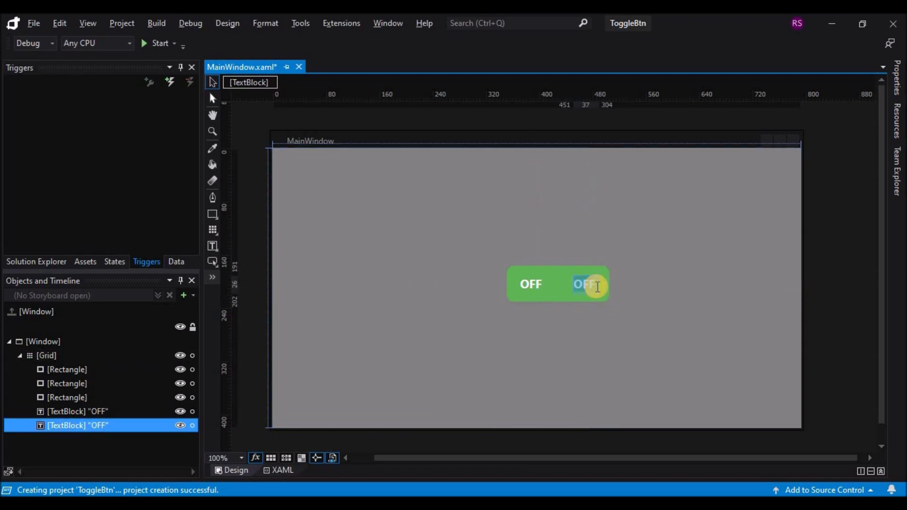
pyautogui.write('ON')
pyautogui.click(603, 345)
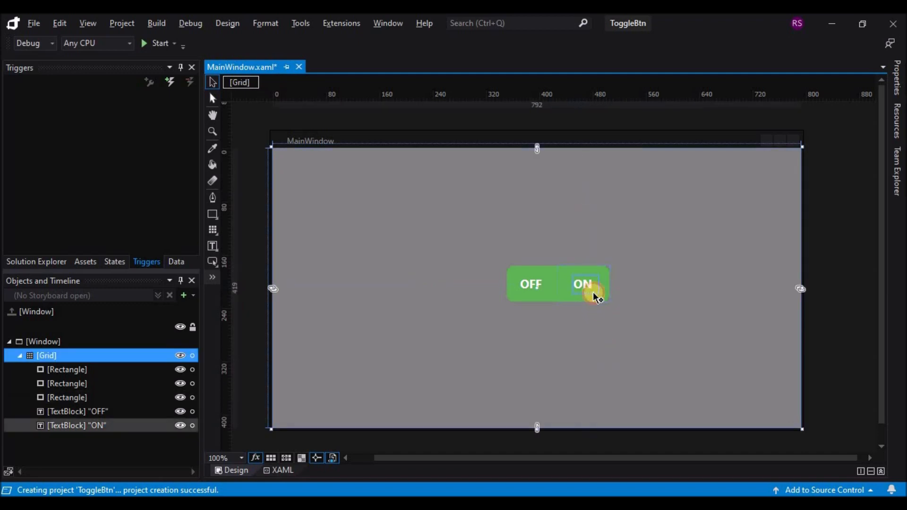
# Center the text horizontally inside the ON text block.
pyautogui.click(596, 297)
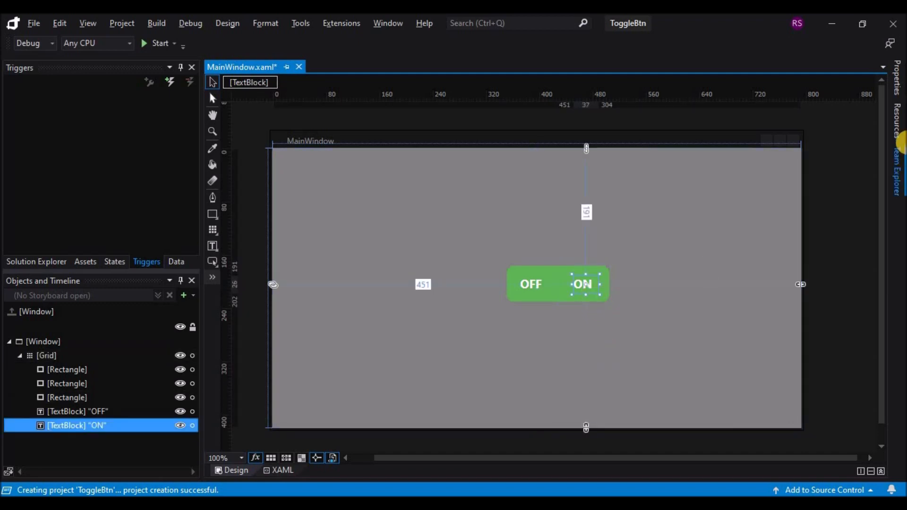
pyautogui.click(900, 87)
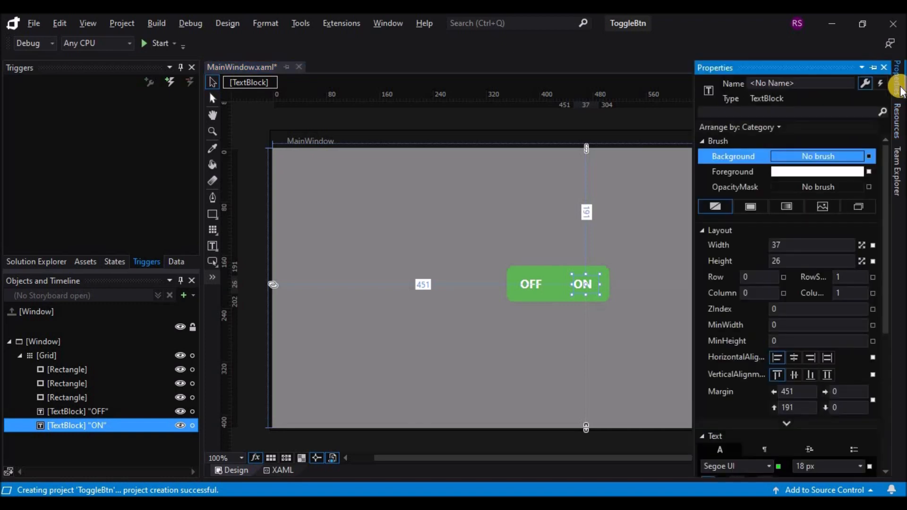
pyautogui.scroll(-5, 872, 341)
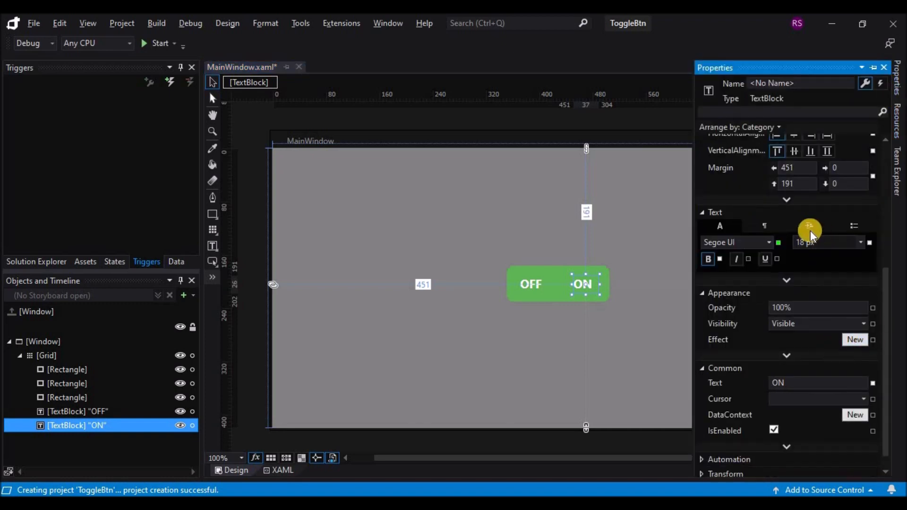
pyautogui.click(774, 228)
pyautogui.click(828, 258)
pyautogui.click(823, 299)
# Center the text horizontally inside the OFF text block.
pyautogui.click(537, 289)
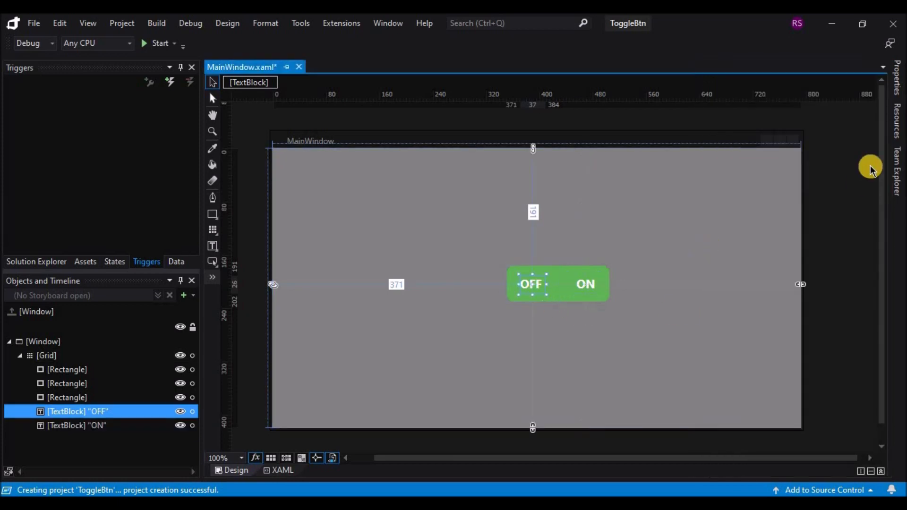
pyautogui.click(897, 78)
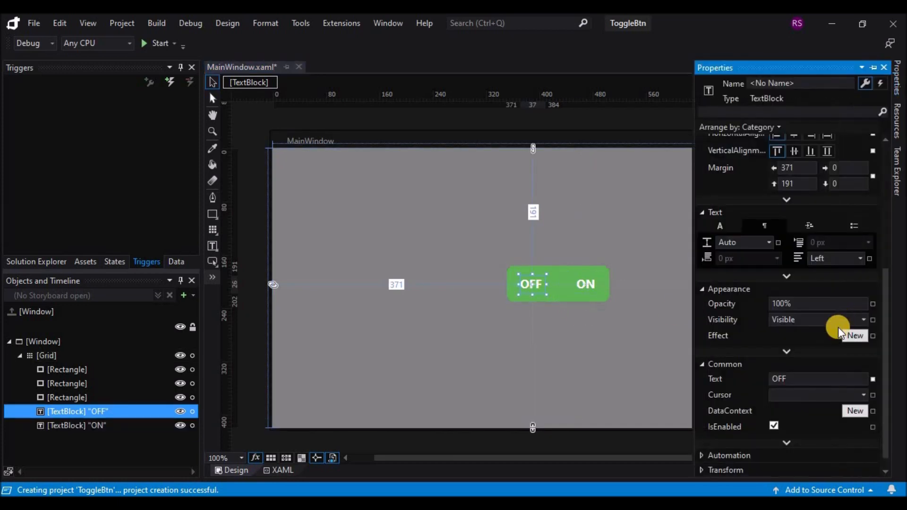
pyautogui.click(826, 258)
pyautogui.click(824, 299)
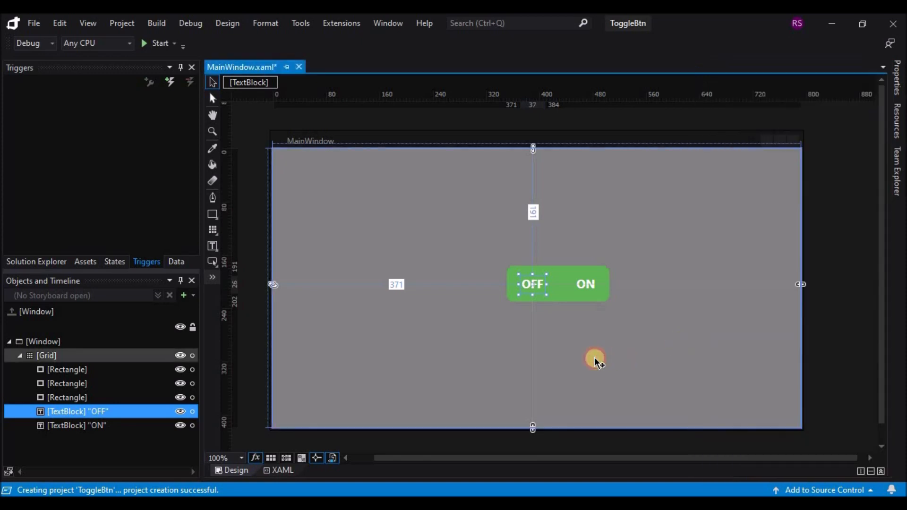
pyautogui.click(595, 357)
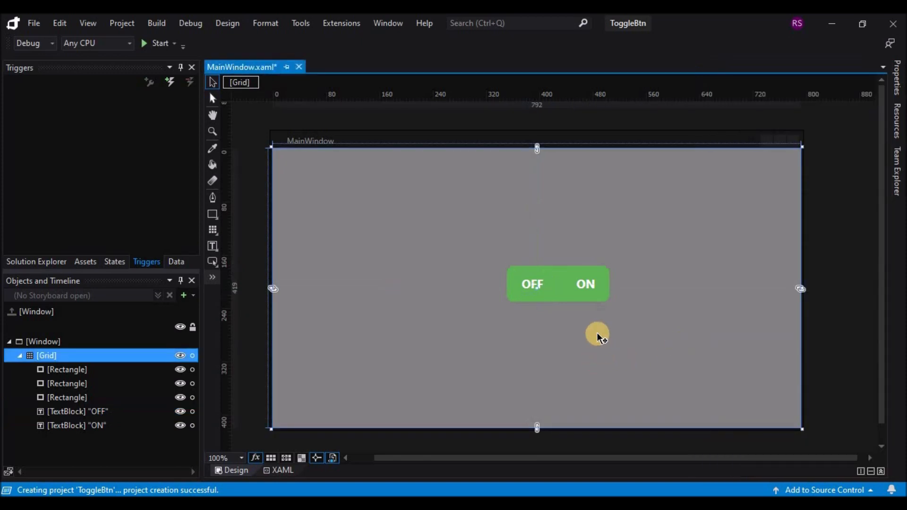
# Set the fill alpha of the right half rectangle to 0%.
pyautogui.click(547, 297)
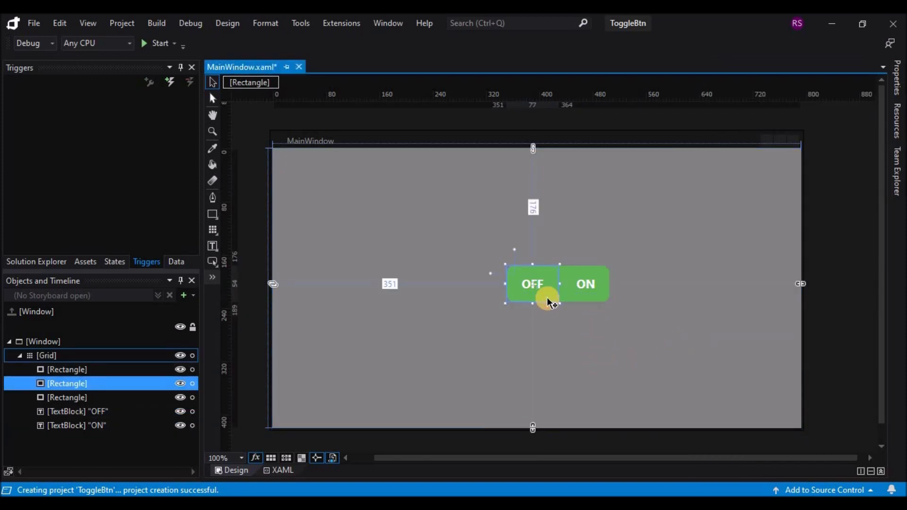
pyautogui.click(585, 296)
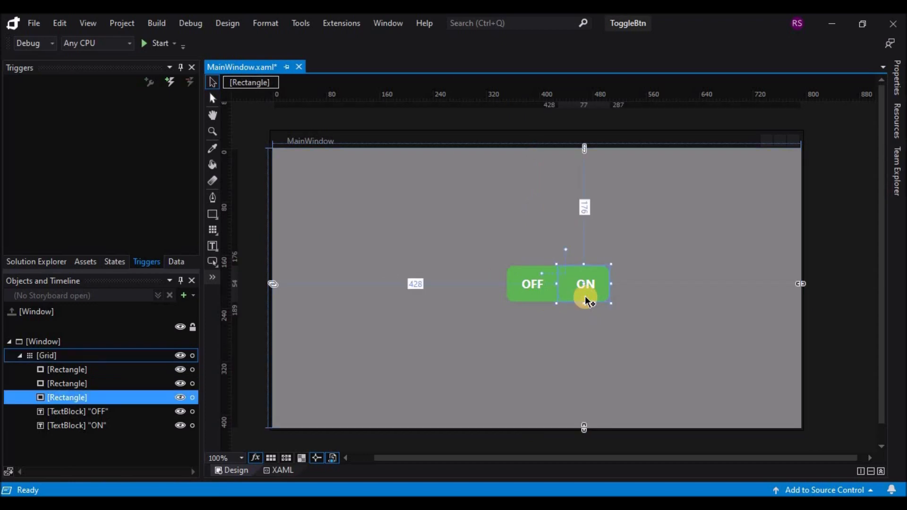
pyautogui.click(896, 80)
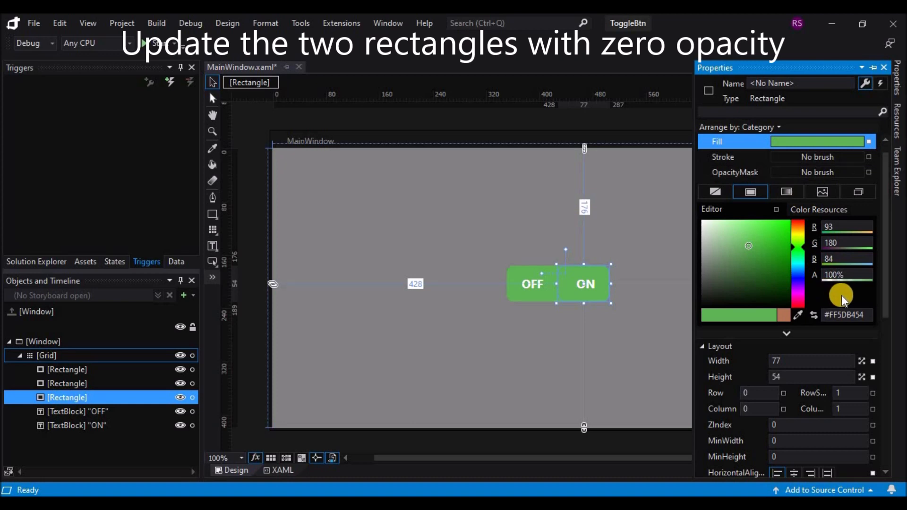
pyautogui.click(853, 278)
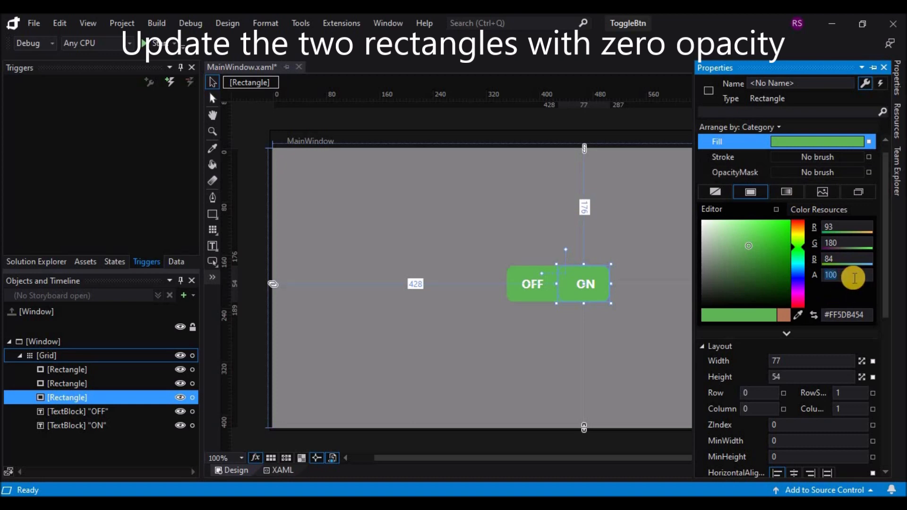
pyautogui.press('Return')
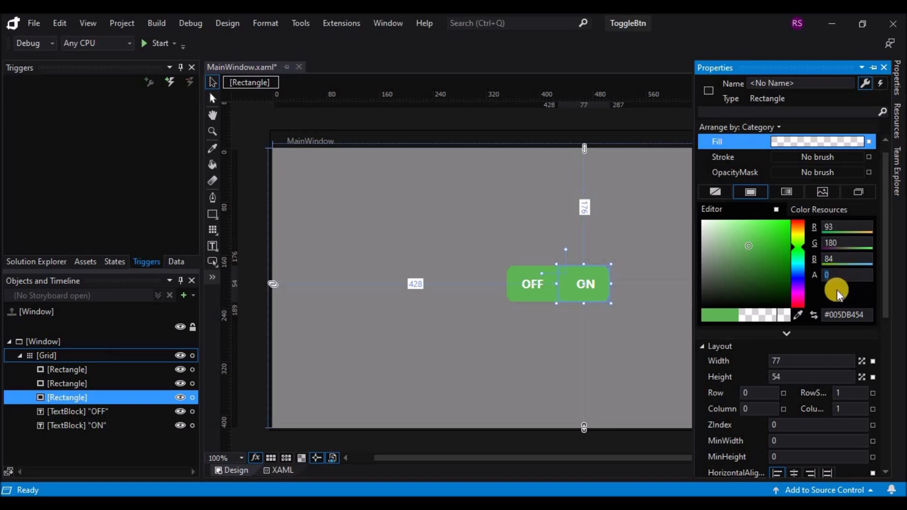
pyautogui.click(836, 273)
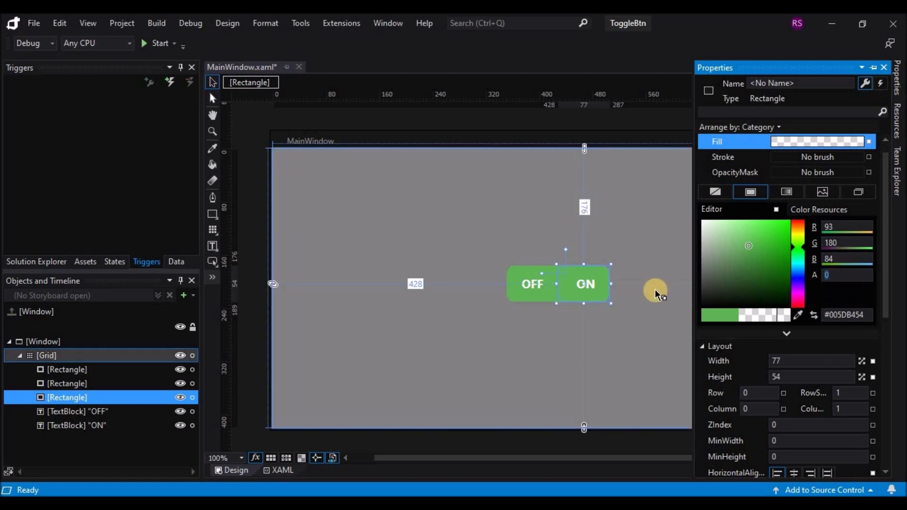
# Set the fill alpha of the left half rectangle behind the OFF text to 0%.
pyautogui.click(527, 291)
pyautogui.click(527, 291)
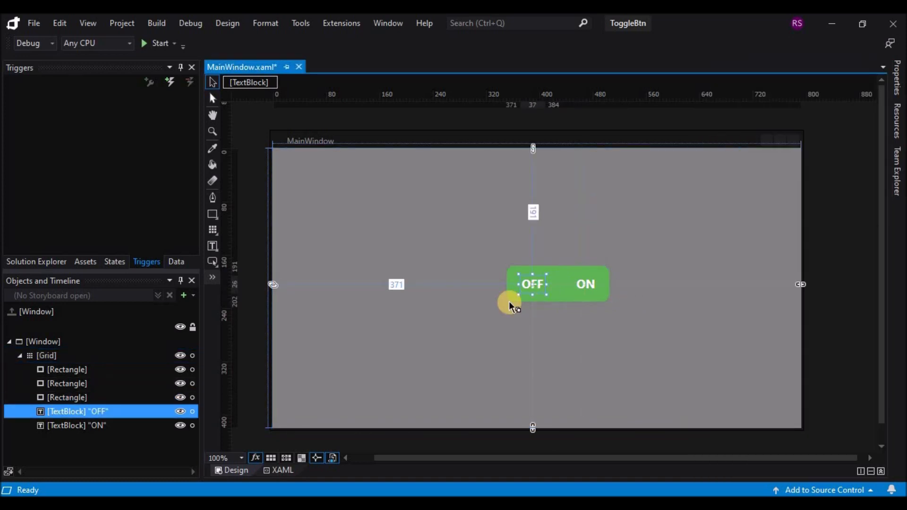
pyautogui.click(459, 337)
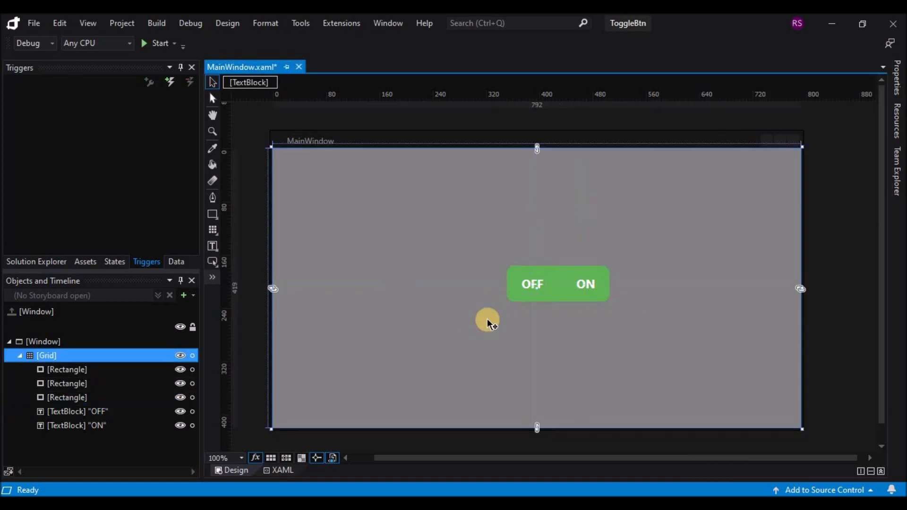
pyautogui.click(520, 300)
pyautogui.click(896, 78)
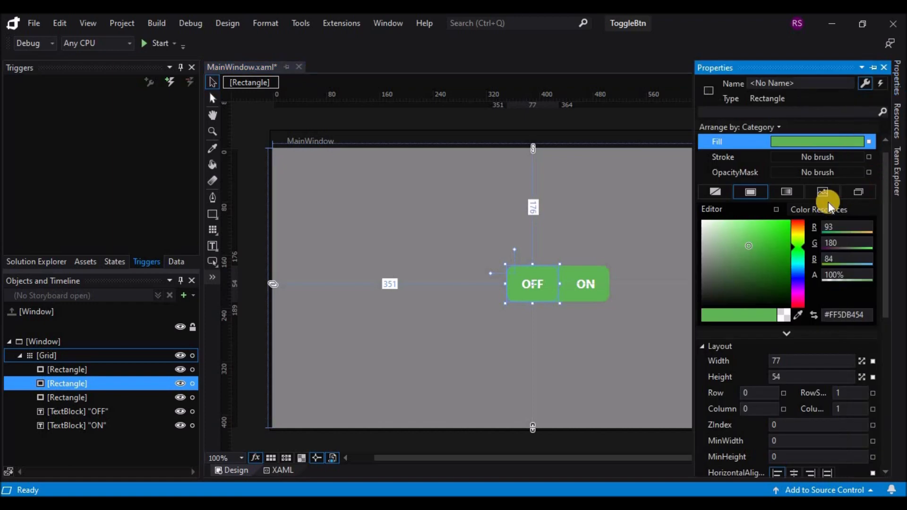
pyautogui.click(855, 275)
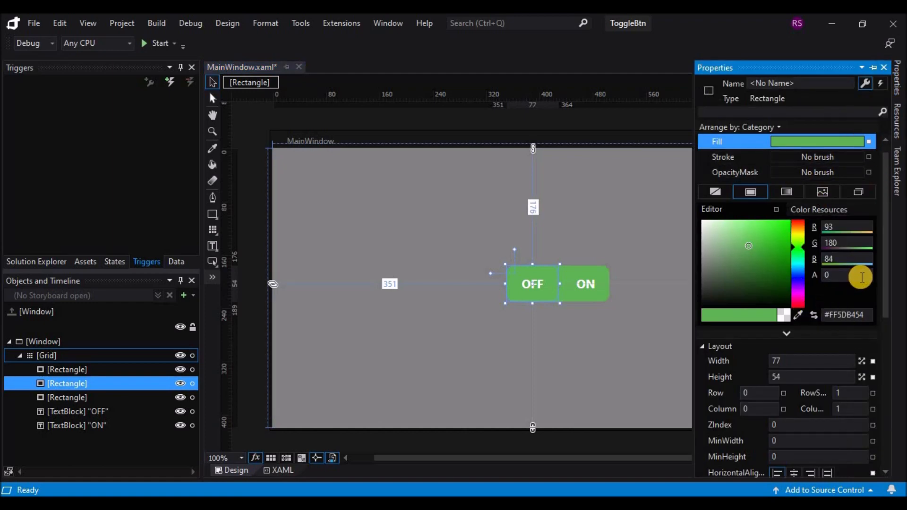
pyautogui.press('Return')
pyautogui.click(460, 324)
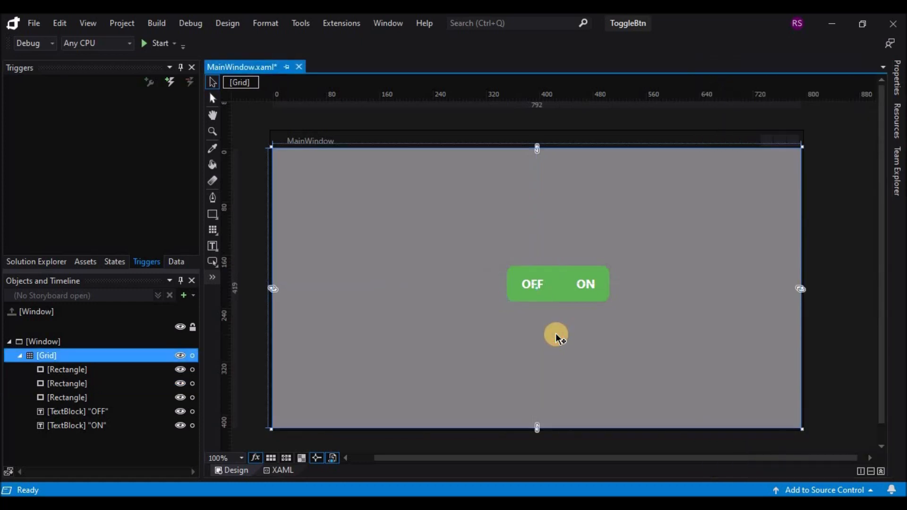
# Copy the transparent left half rectangle and paste it in place above the text blocks.
pyautogui.click(522, 295)
pyautogui.rightClick(523, 295)
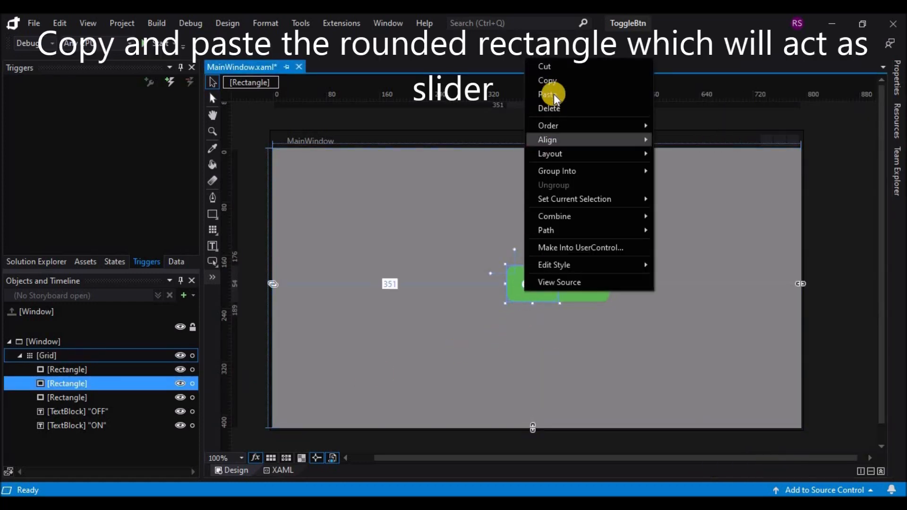
pyautogui.click(548, 81)
pyautogui.rightClick(544, 298)
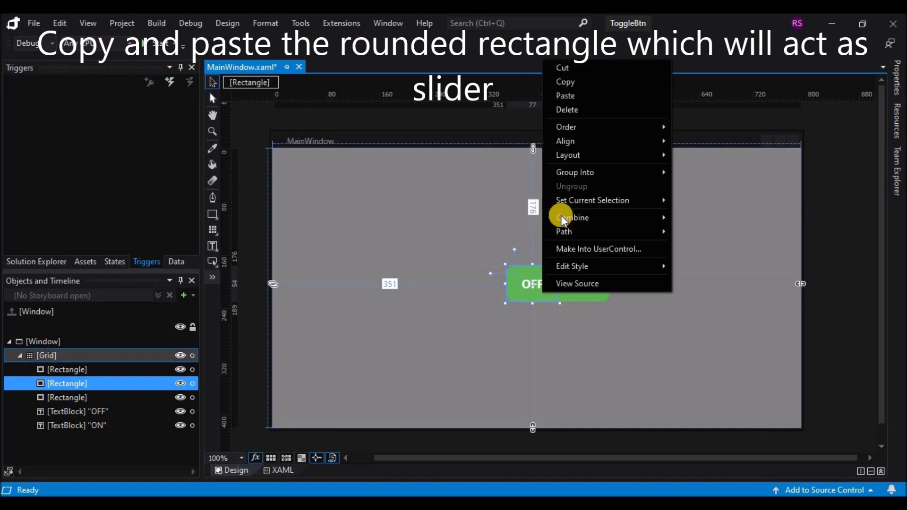
pyautogui.click(567, 96)
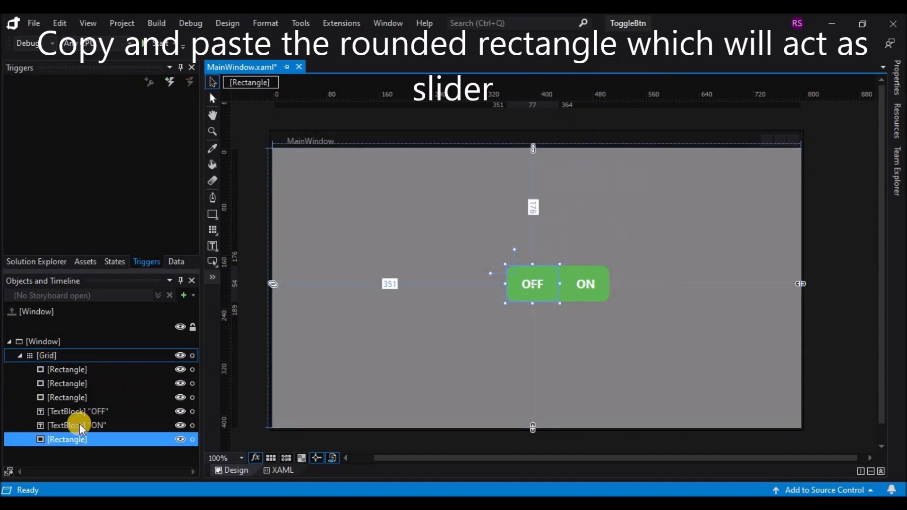
# Fill the pasted rectangle with white (255, 255, 255) at 100% alpha.
pyautogui.click(900, 80)
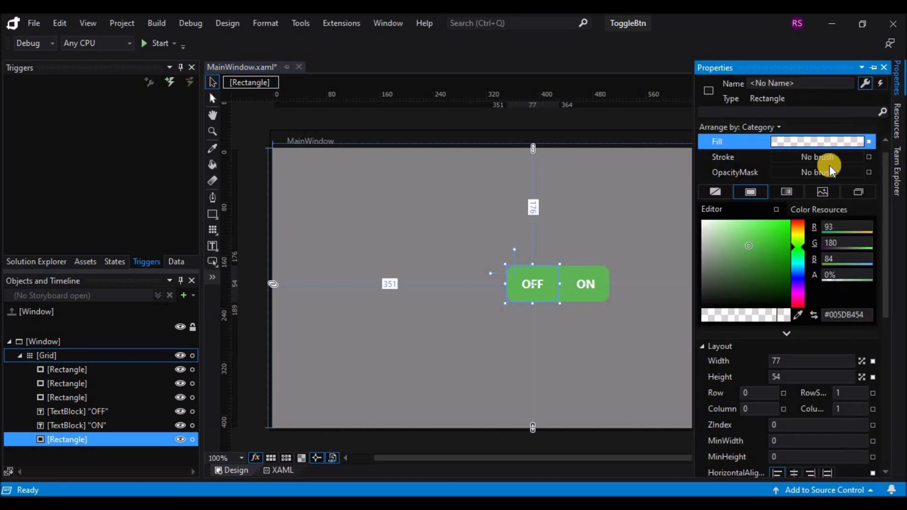
pyautogui.moveTo(750, 250); pyautogui.dragTo(690, 216)
pyautogui.click(845, 276)
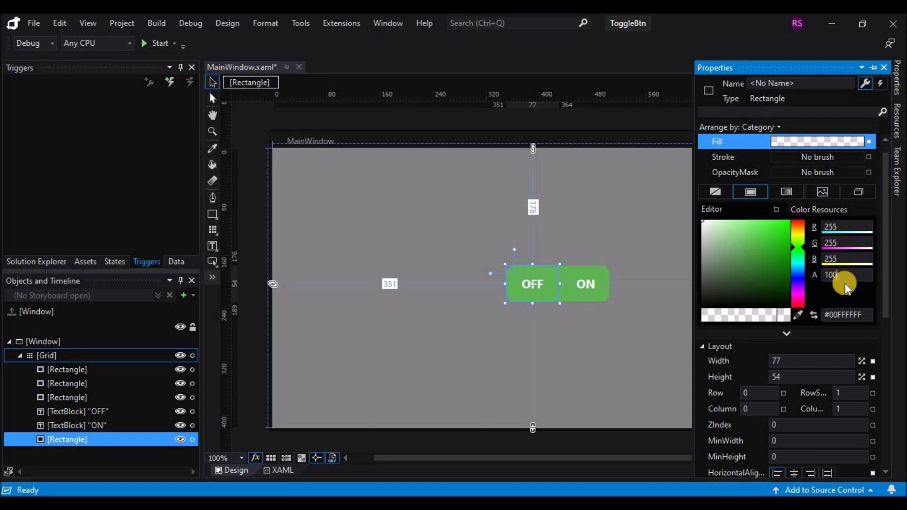
pyautogui.press('Return')
pyautogui.click(585, 315)
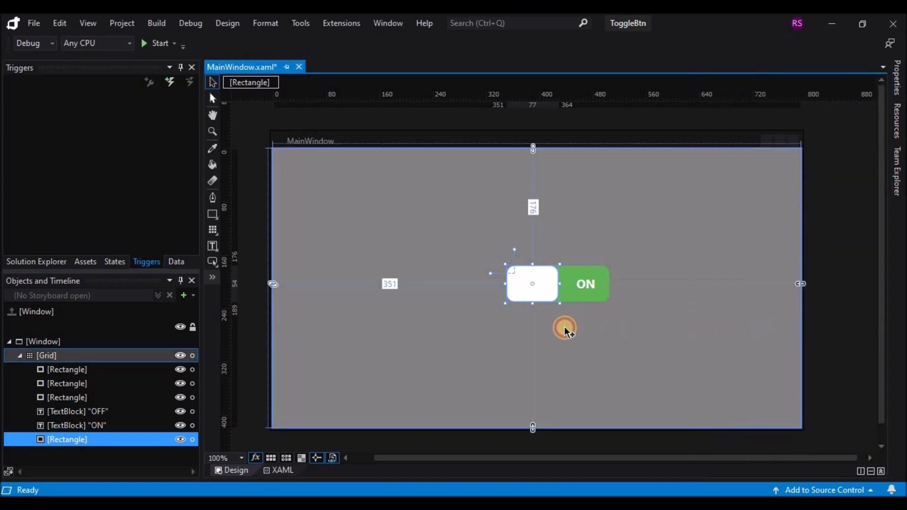
# Rename the white rectangle as SLIDER.
pyautogui.click(84, 440)
pyautogui.click(82, 441)
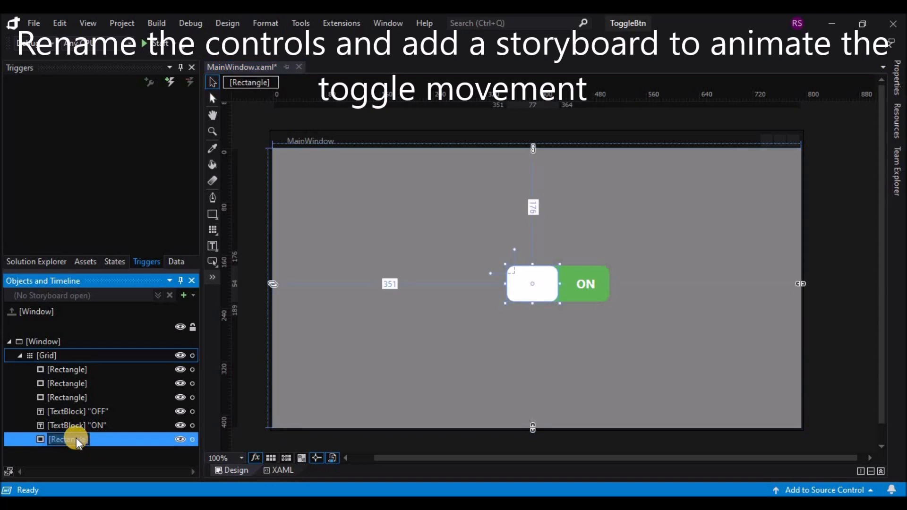
pyautogui.write('SLIDER')
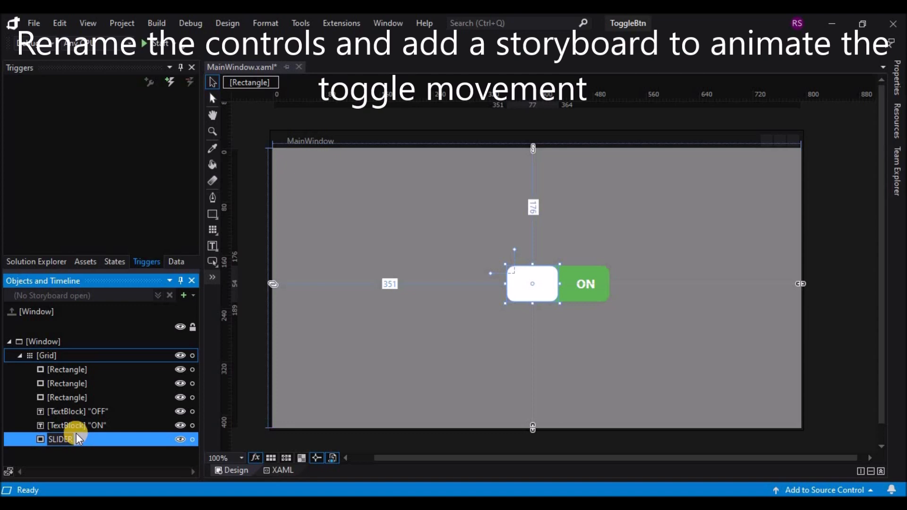
# Rename the transparent right half rectangle as ON and the transparent left half rectangle as OFF.
pyautogui.click(78, 399)
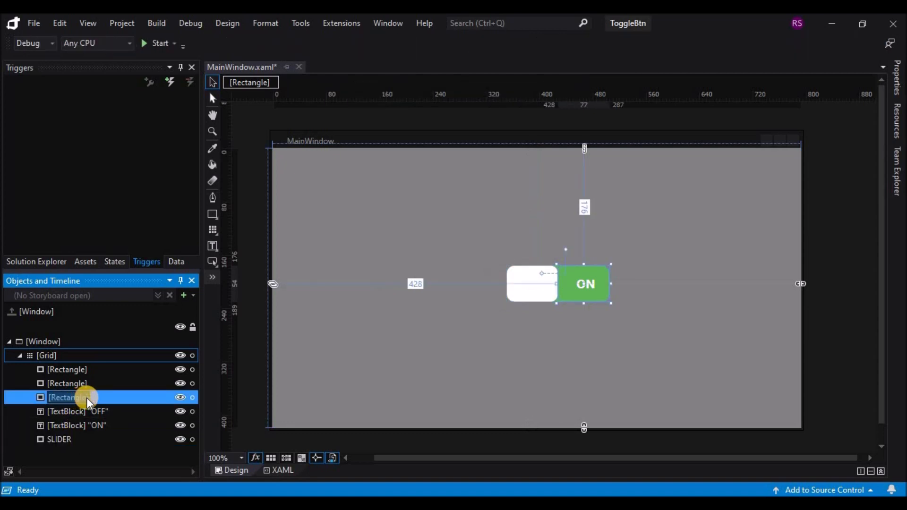
pyautogui.write('ON')
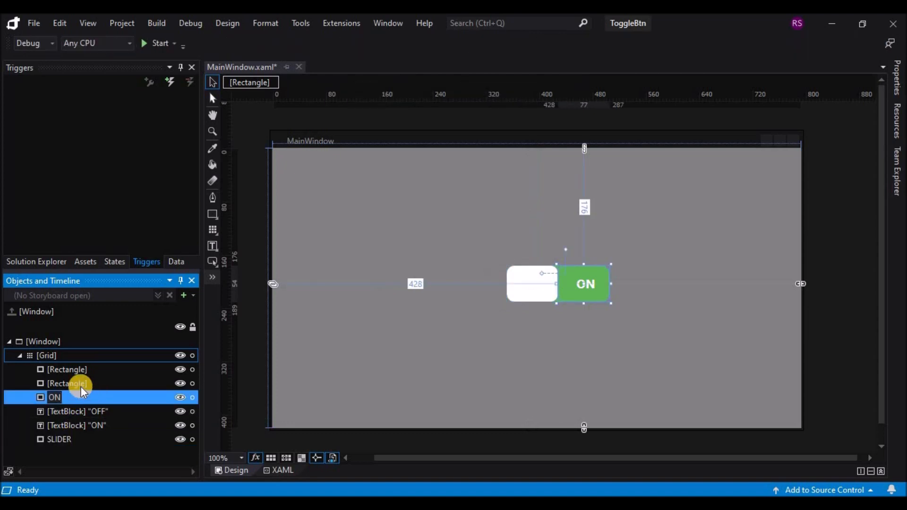
pyautogui.click(76, 385)
pyautogui.click(76, 384)
pyautogui.write('OFF')
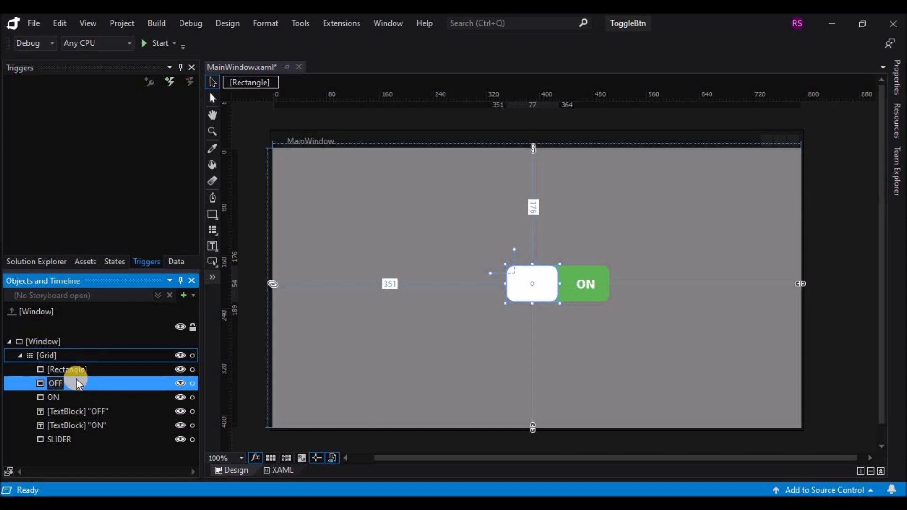
# Rename the full-width green rectangle behind the button as BASE.
pyautogui.click(67, 370)
pyautogui.click(67, 371)
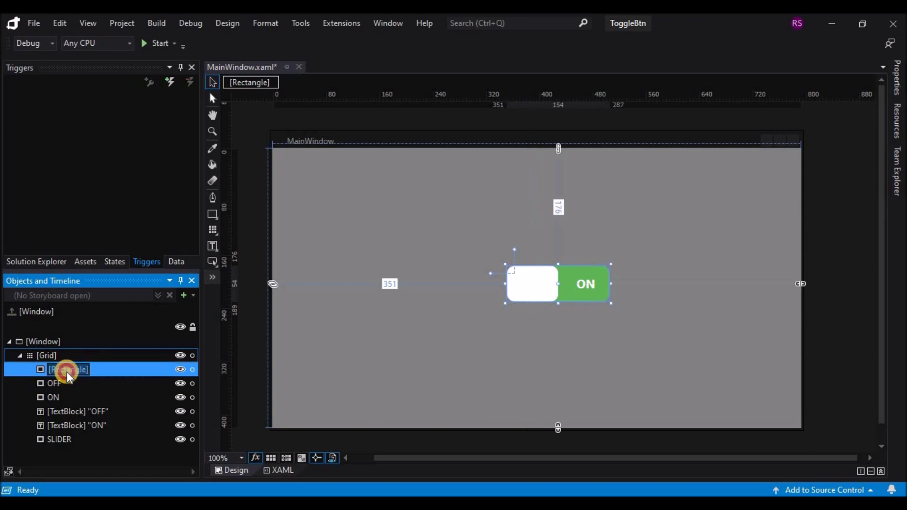
pyautogui.write('BASE')
pyautogui.click(63, 383)
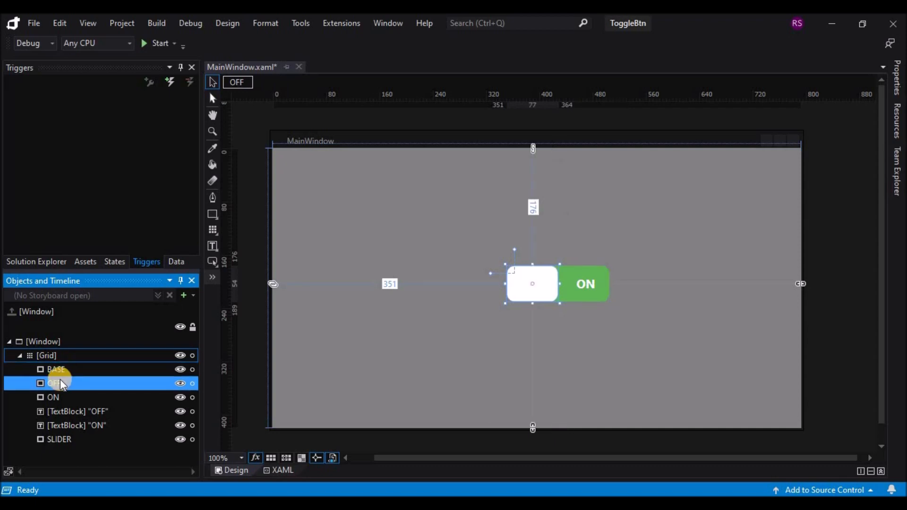
pyautogui.click(61, 397)
pyautogui.click(67, 381)
pyautogui.click(70, 371)
pyautogui.click(67, 398)
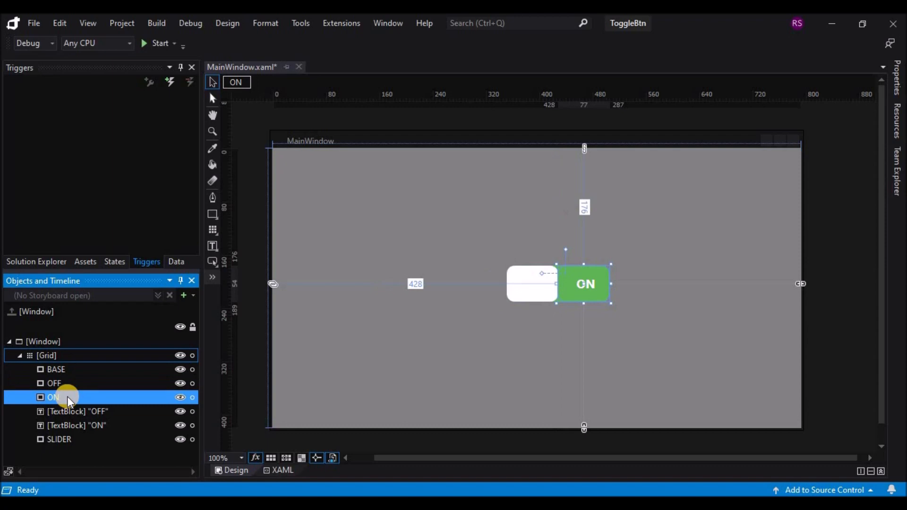
pyautogui.click(67, 384)
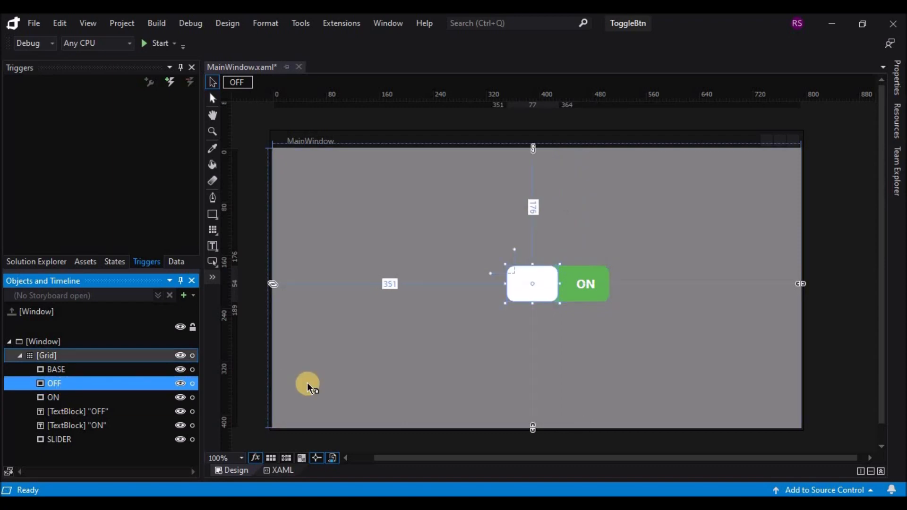
# Create the storyboard Storyboard1 and record a keyframe for the SLIDER rectangle at 0 seconds.
pyautogui.click(85, 439)
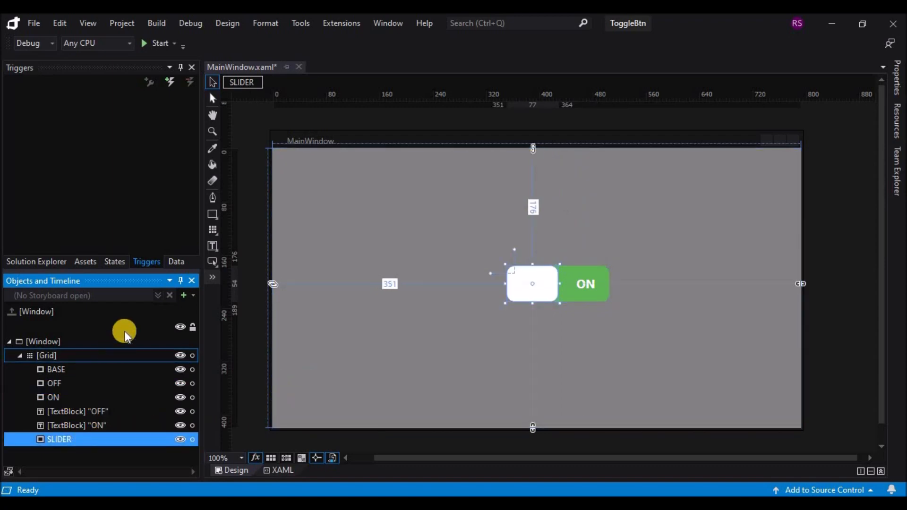
pyautogui.click(184, 296)
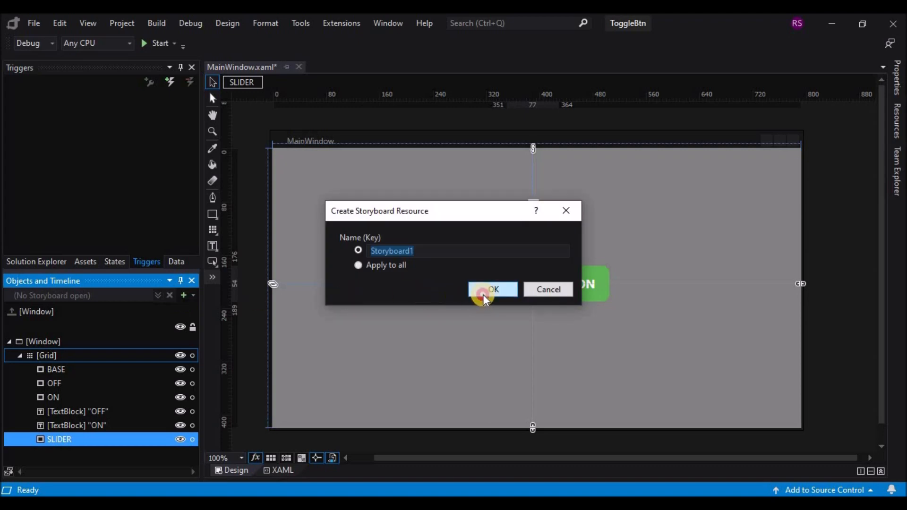
pyautogui.click(483, 296)
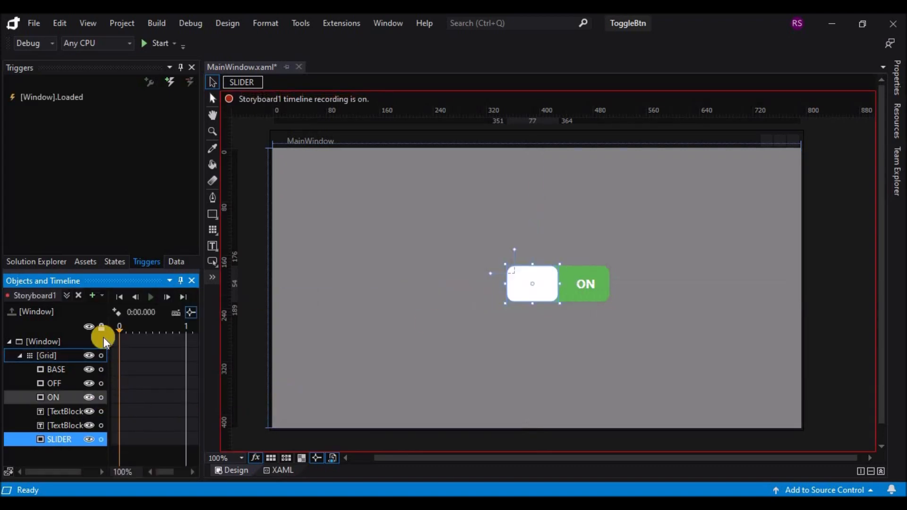
pyautogui.click(116, 312)
# At 0.5 seconds on the timeline, move the SLIDER rectangle horizontally to 428, exactly over the ON half of the button.
pyautogui.click(151, 327)
pyautogui.click(537, 288)
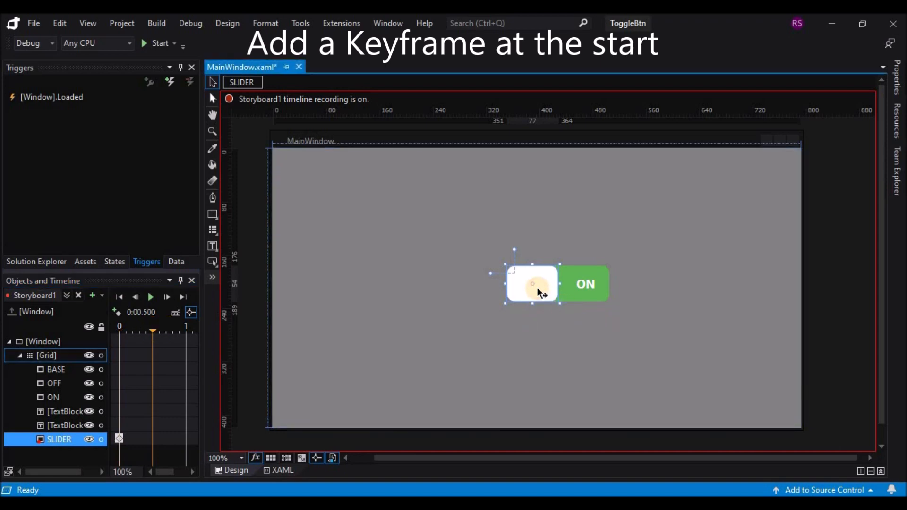
pyautogui.press('Right')
pyautogui.press('Right')
pyautogui.press('Right')
pyautogui.press('Right')
pyautogui.press('Right')
pyautogui.press('Right')
pyautogui.press('Right')
pyautogui.press('Right')
pyautogui.press('Right')
pyautogui.press('Right')
pyautogui.press('Right')
pyautogui.press('Right')
pyautogui.press('Right')
pyautogui.press('Right')
pyautogui.press('Right')
pyautogui.press('Right')
pyautogui.press('Right')
pyautogui.press('Right')
pyautogui.press('Right')
pyautogui.press('Right')
pyautogui.press('Right')
pyautogui.press('Right')
pyautogui.press('Right')
pyautogui.press('Right')
pyautogui.press('Right')
pyautogui.press('Right')
pyautogui.press('Right')
pyautogui.press('Right')
pyautogui.press('Right')
pyautogui.press('Right')
pyautogui.press('Right')
pyautogui.press('Right')
pyautogui.press('Right')
pyautogui.press('Right')
pyautogui.press('Right')
pyautogui.press('Right')
pyautogui.press('Right')
pyautogui.press('Right')
pyautogui.press('Right')
pyautogui.press('Right')
pyautogui.press('Right')
pyautogui.press('Right')
pyautogui.press('Right')
pyautogui.press('Right')
pyautogui.press('Right')
pyautogui.press('Right')
pyautogui.press('Right')
pyautogui.press('Right')
pyautogui.press('Right')
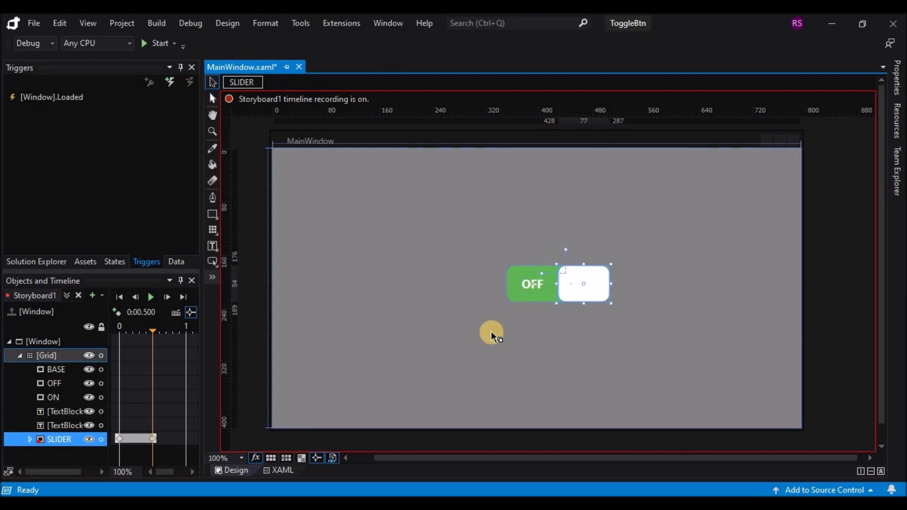
# Shift the BASE rectangle's fill hue to red at the 0.5-second mark of the storyboard.
pyautogui.click(61, 371)
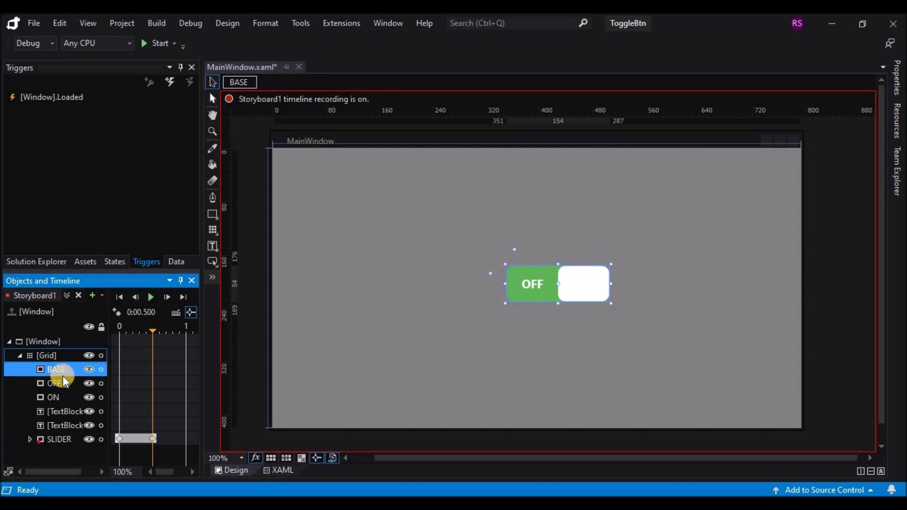
pyautogui.click(897, 80)
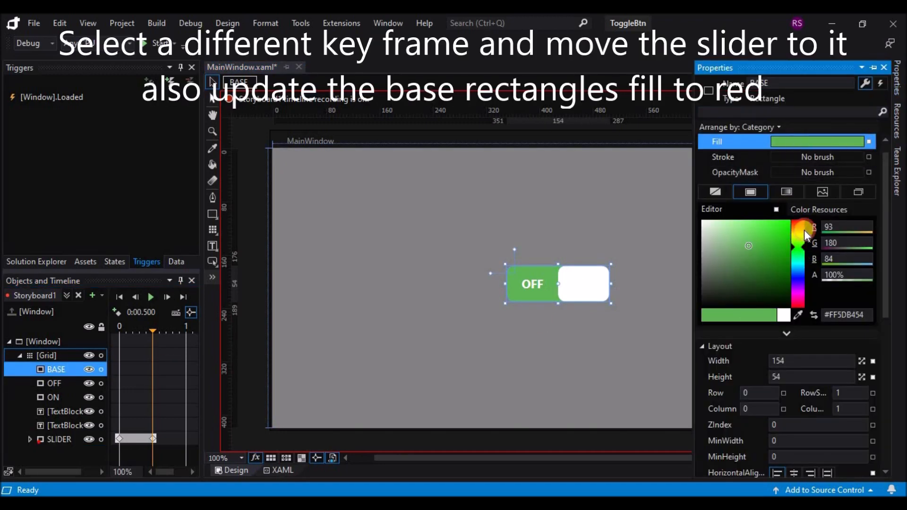
pyautogui.moveTo(804, 229); pyautogui.dragTo(805, 213)
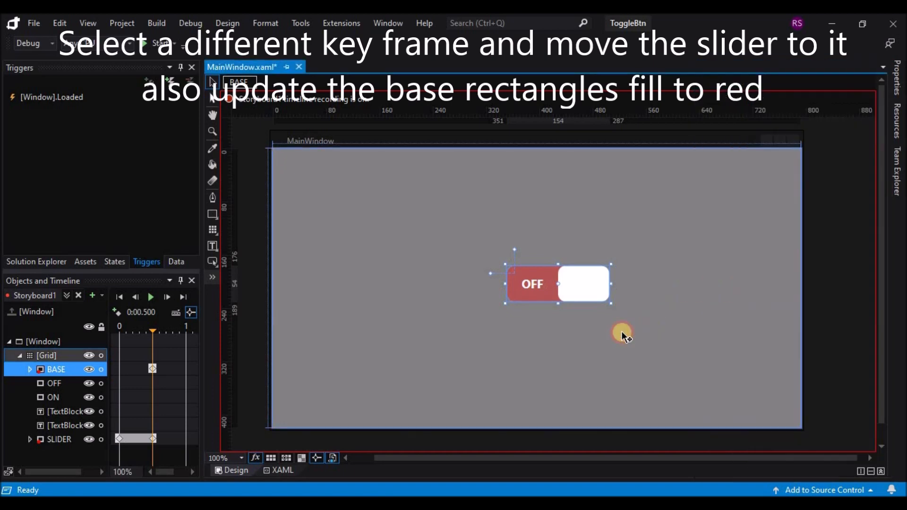
pyautogui.click(623, 334)
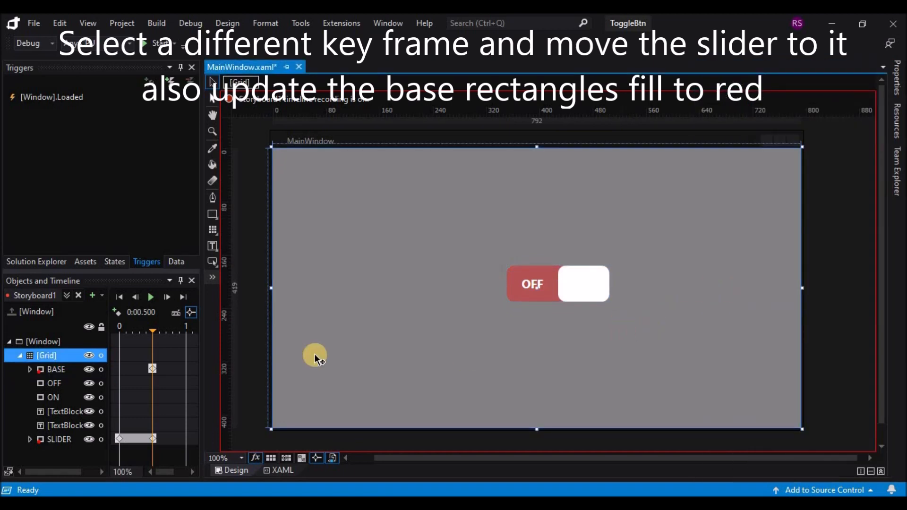
# Preview the storyboard animation and turn off timeline recording.
pyautogui.click(152, 295)
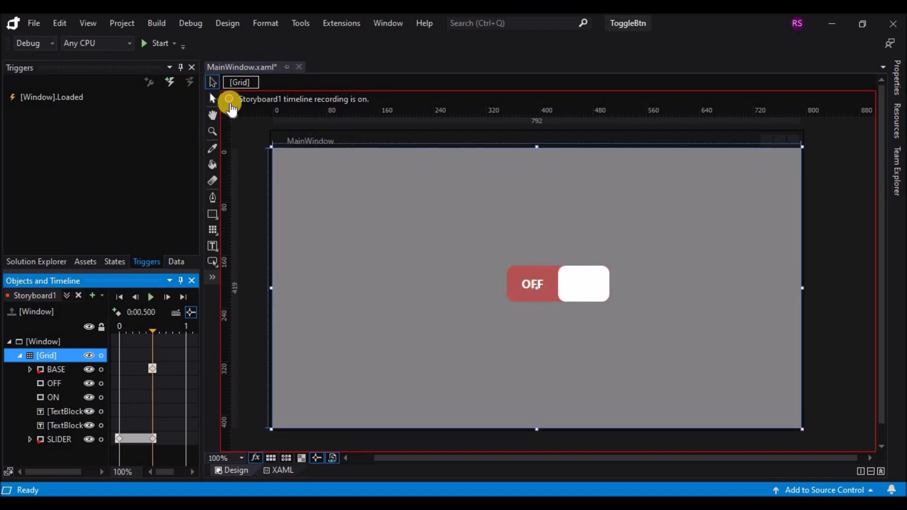
pyautogui.click(229, 99)
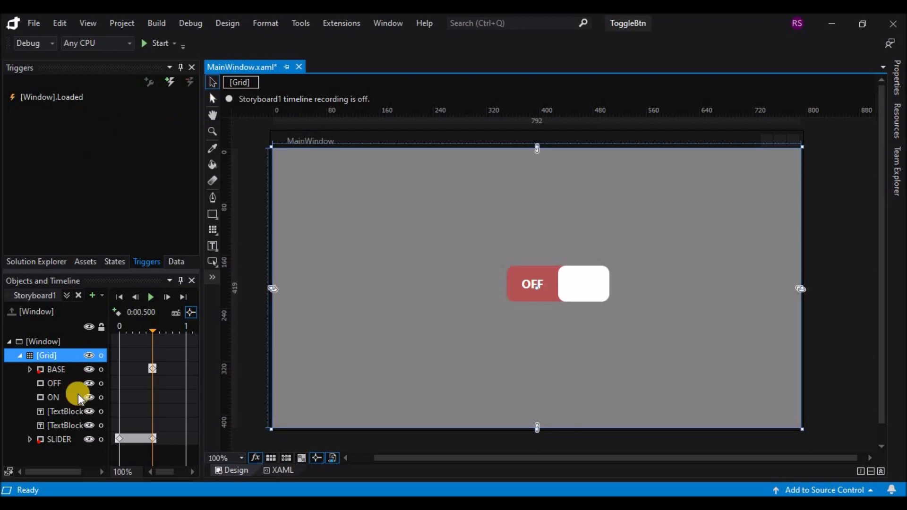
# Change the window's Loaded trigger so that Storyboard1 begins when MouseDown is raised on the ON rectangle.
pyautogui.click(55, 398)
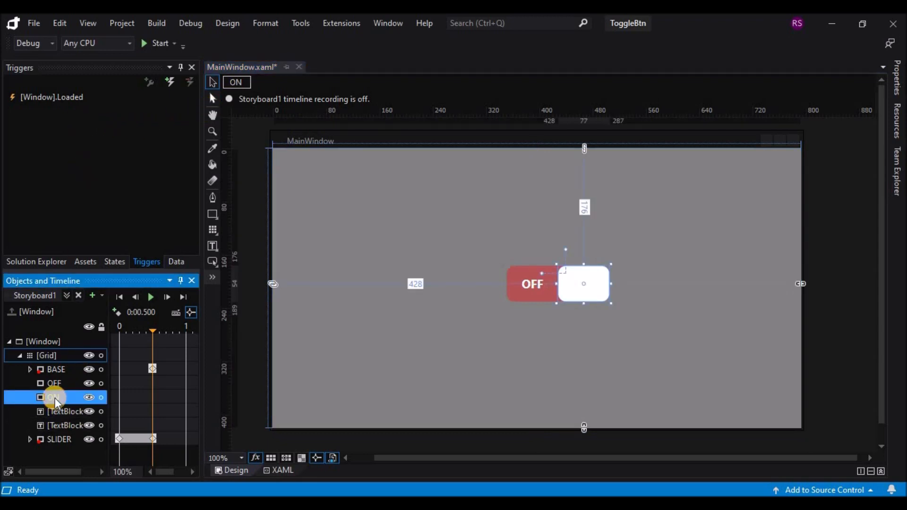
pyautogui.click(83, 100)
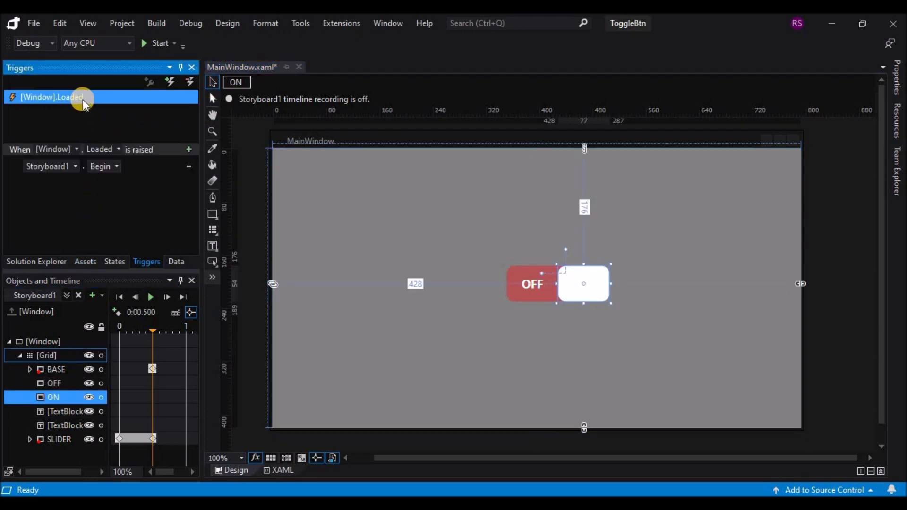
pyautogui.click(77, 149)
pyautogui.click(62, 173)
pyautogui.click(94, 149)
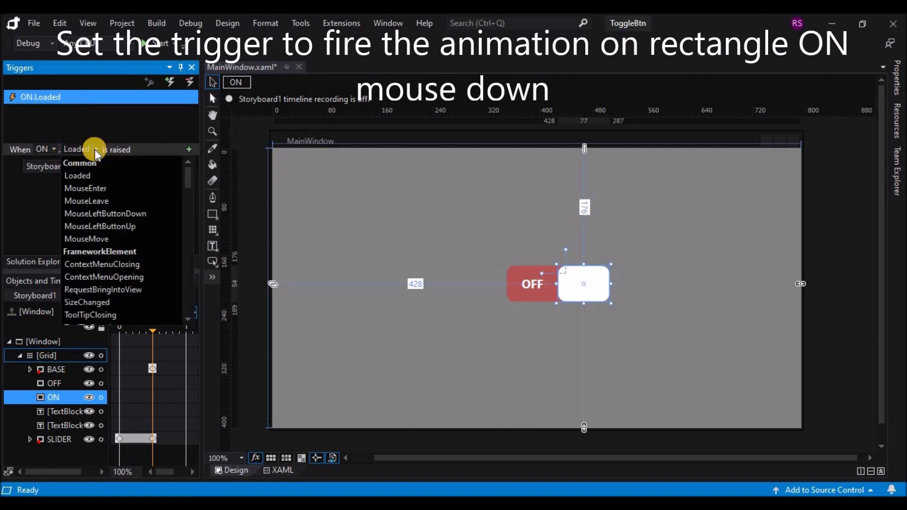
pyautogui.scroll(-7, 107, 215)
pyautogui.scroll(-3, 108, 236)
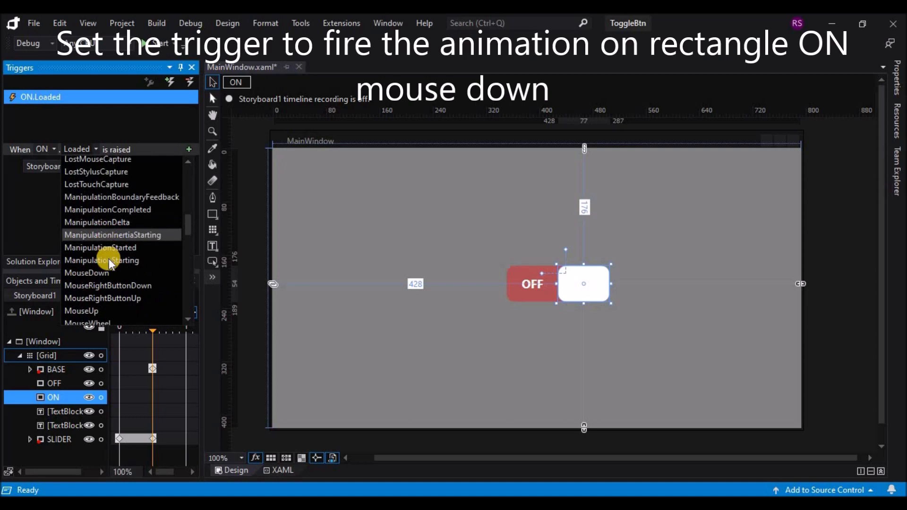
pyautogui.click(95, 274)
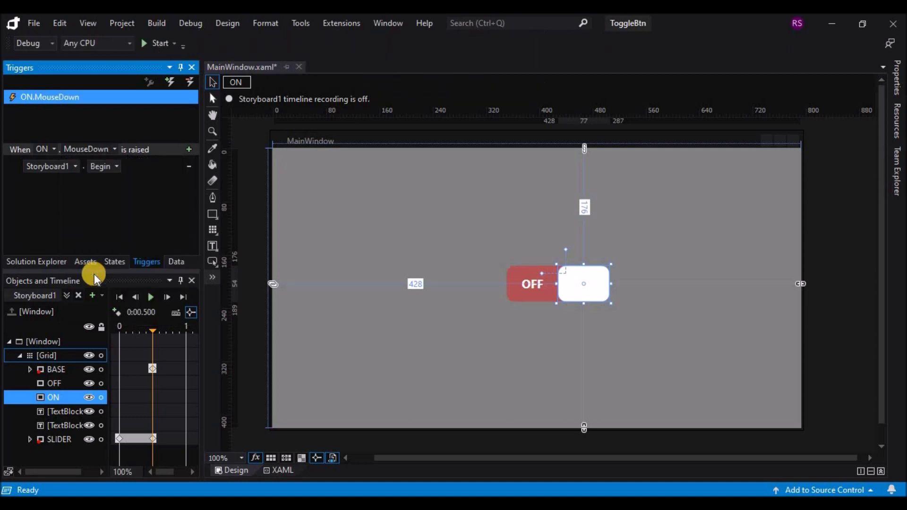
# Run the project, test the toggle by switching it from its ON half, and close the application window.
pyautogui.click(149, 44)
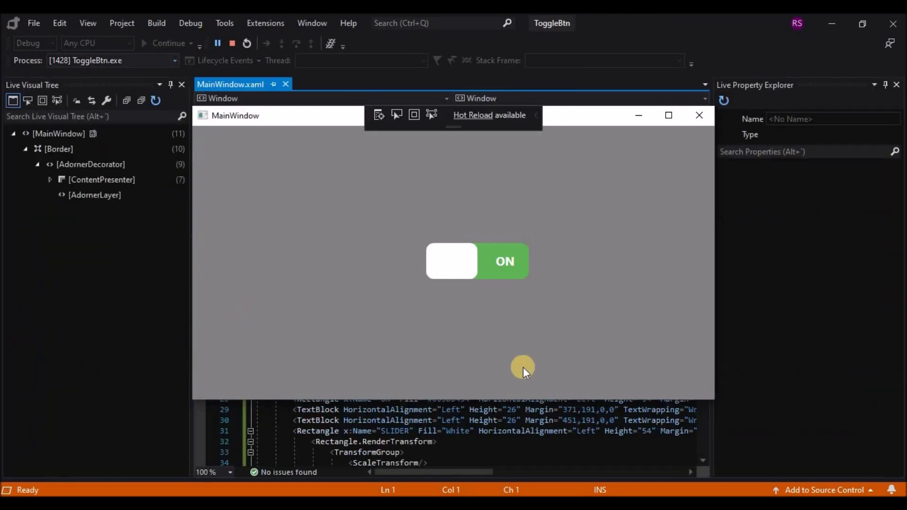
pyautogui.click(516, 272)
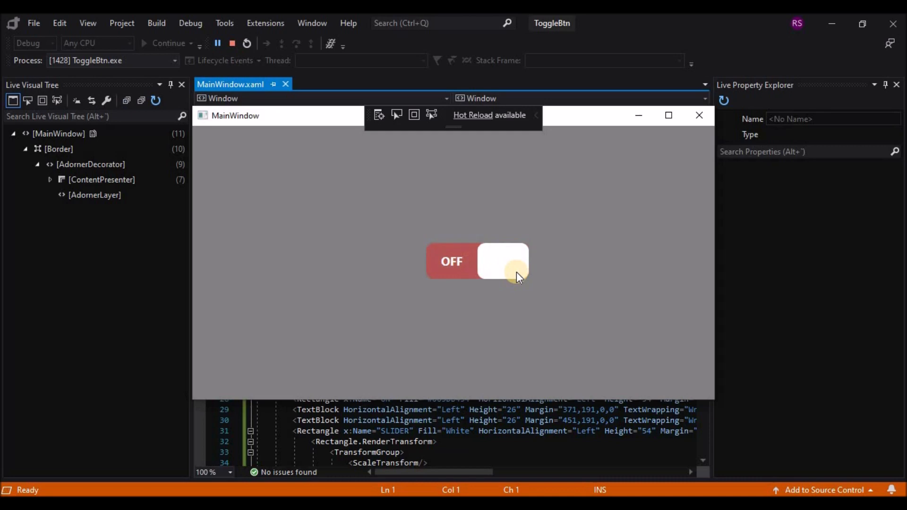
pyautogui.click(705, 120)
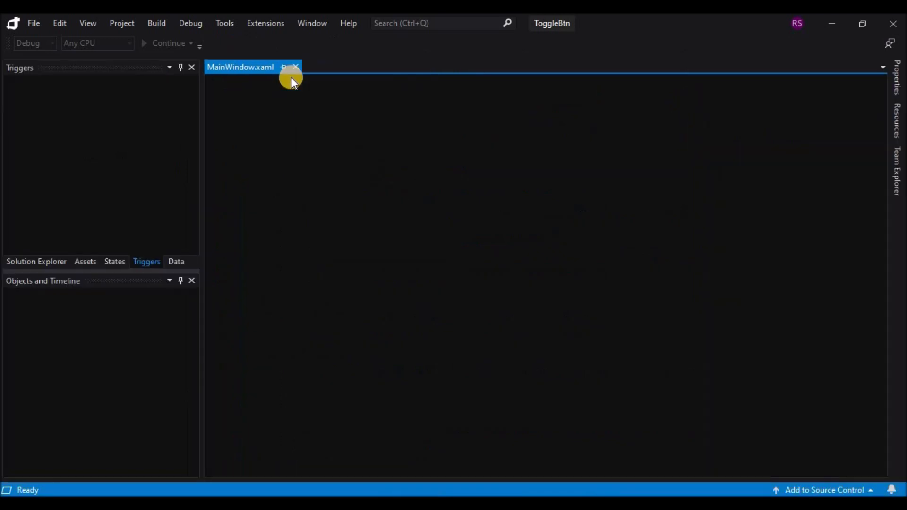